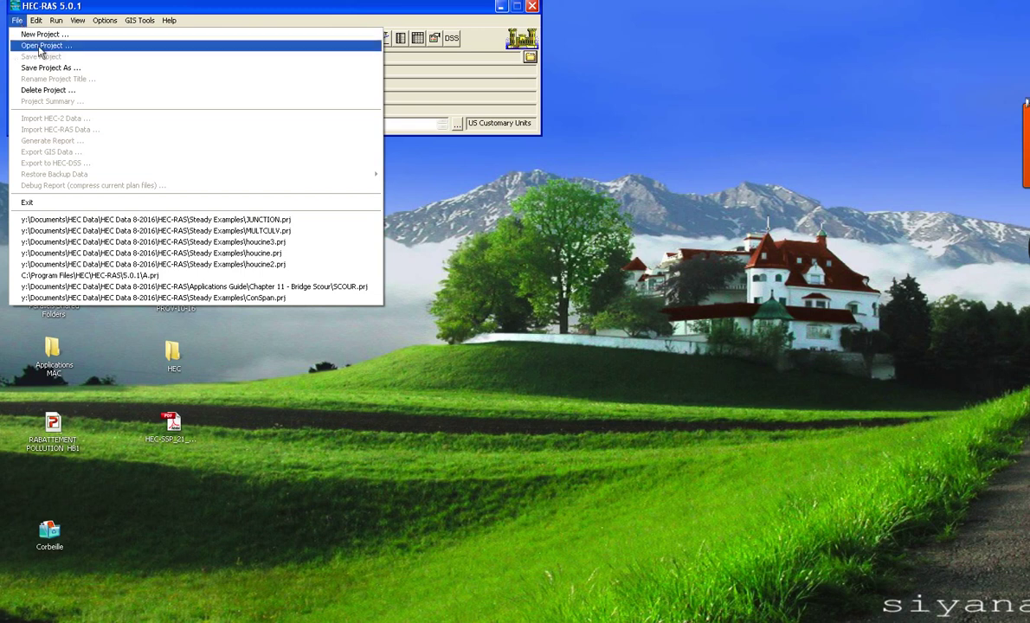
Create a new project titled a1 with file name a1.prj in the HEC-RAS 5.0.1 program folder.
{"action": "left_click", "coordinate": [48, 37]}
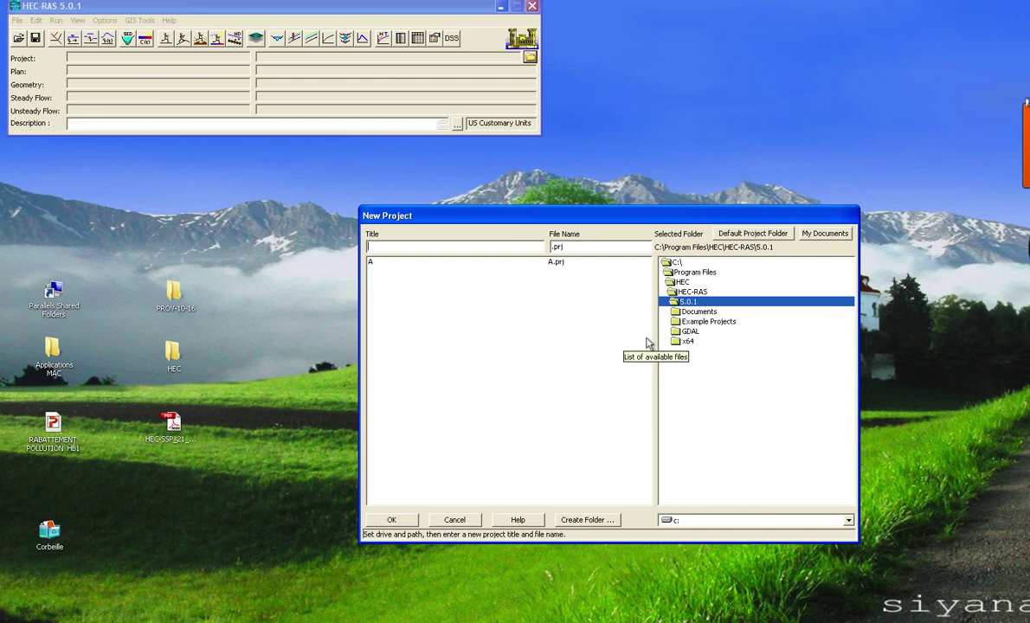
{"action": "type", "text": "a"}
{"action": "type", "text": "&"}
{"action": "key", "text": "BackSpace"}
{"action": "type", "text": "1"}
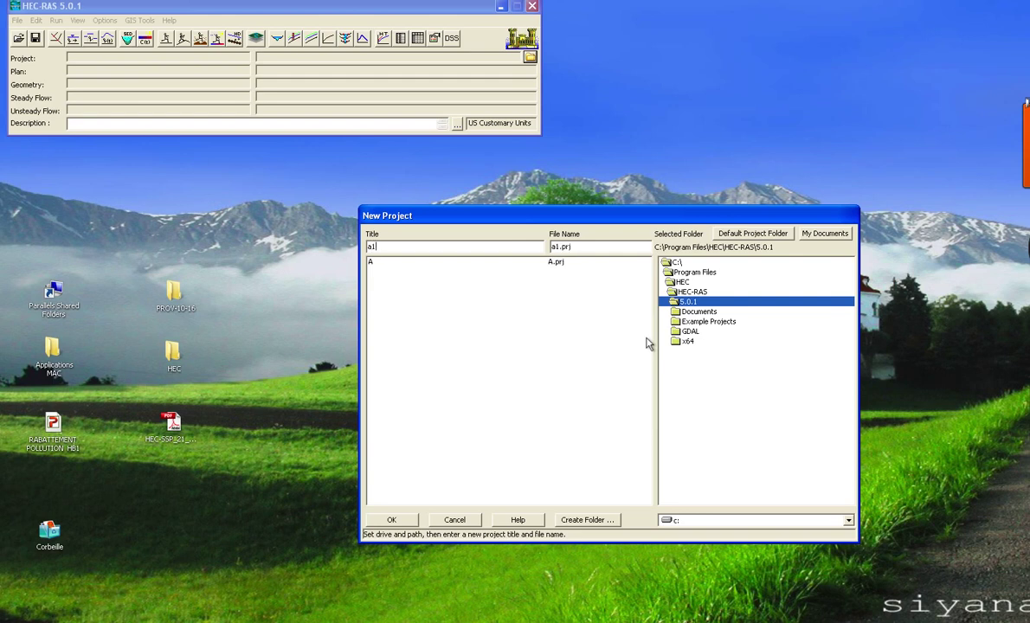
{"action": "left_click", "coordinate": [406, 522]}
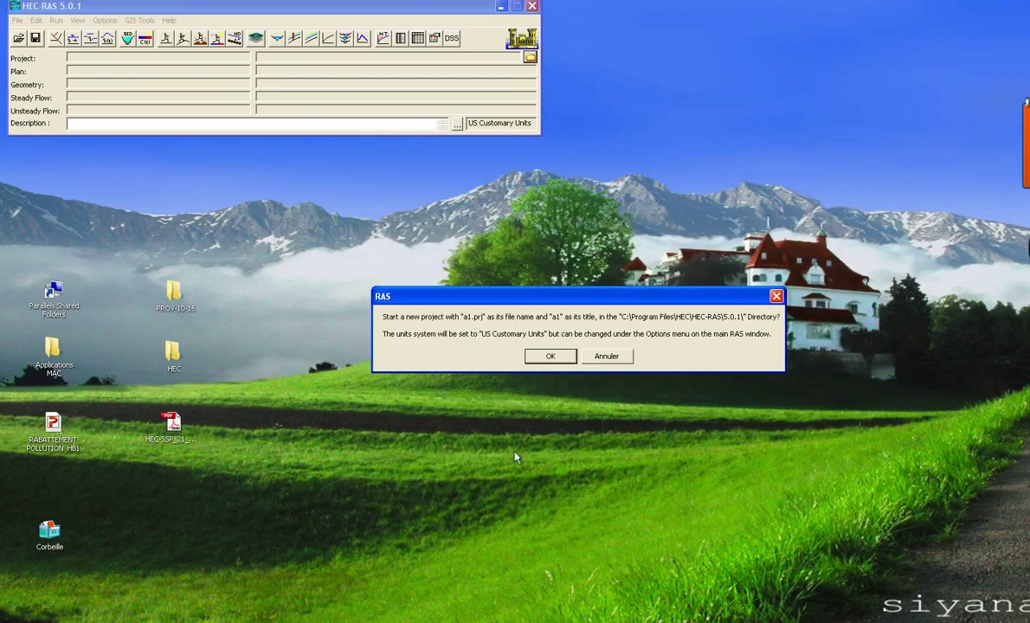
{"action": "left_click", "coordinate": [552, 358]}
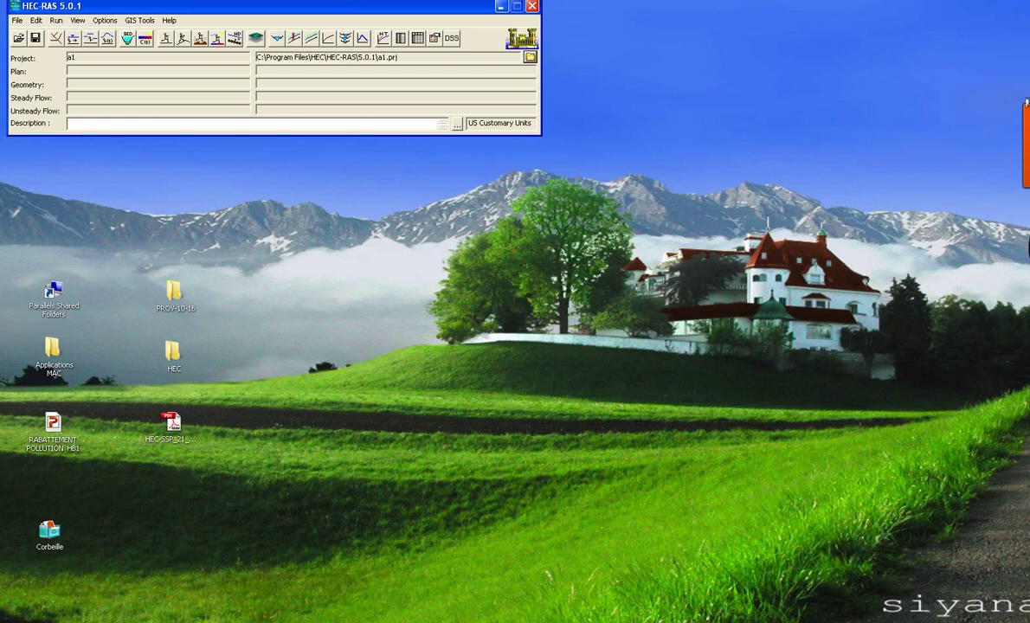
Draw a six-point river reach in the geometric data schematic, running downstream from the upper right to the lower left.
{"action": "left_click", "coordinate": [57, 40]}
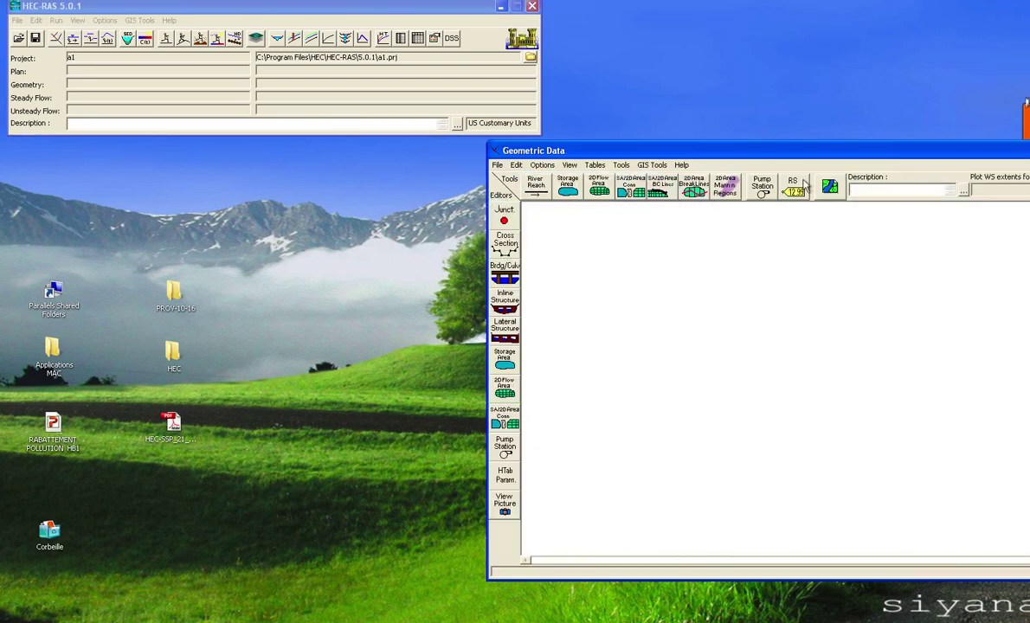
{"action": "left_click_drag", "start_coordinate": [786, 162], "coordinate": [500, 161]}
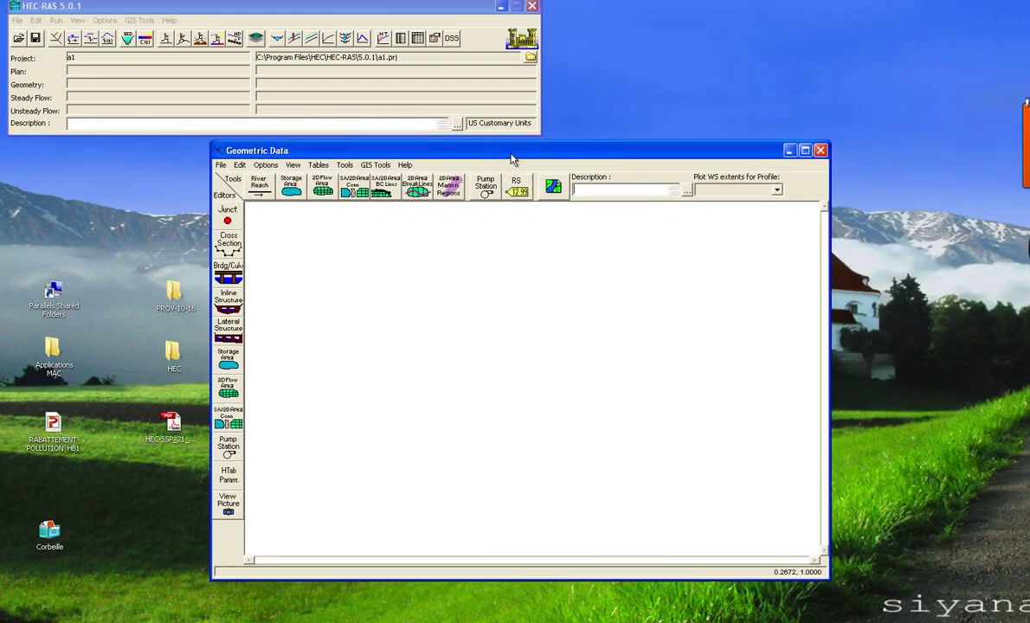
{"action": "left_click", "coordinate": [263, 192]}
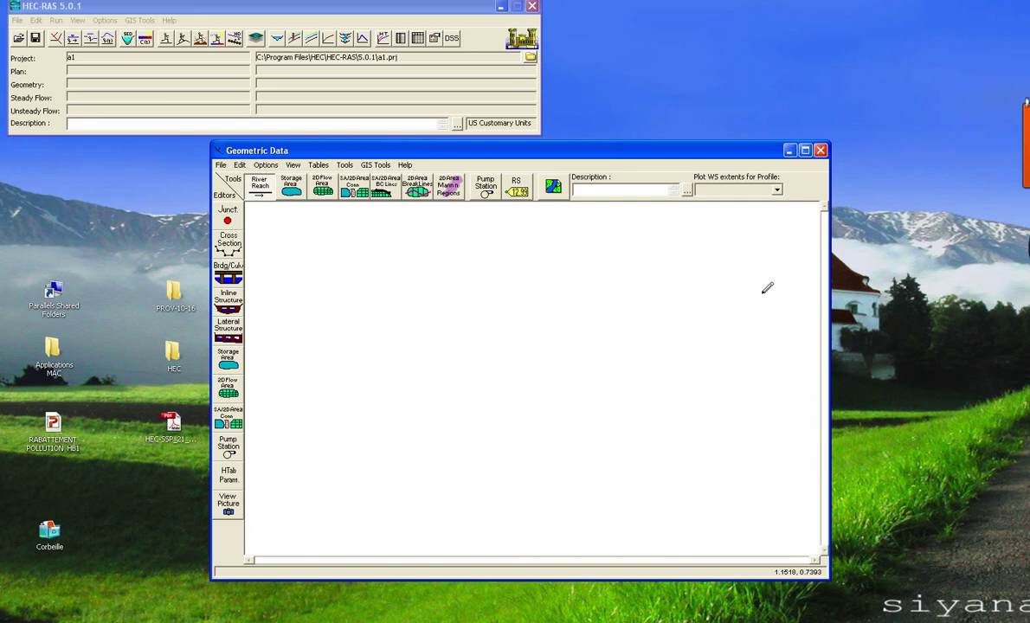
{"action": "left_click", "coordinate": [732, 302]}
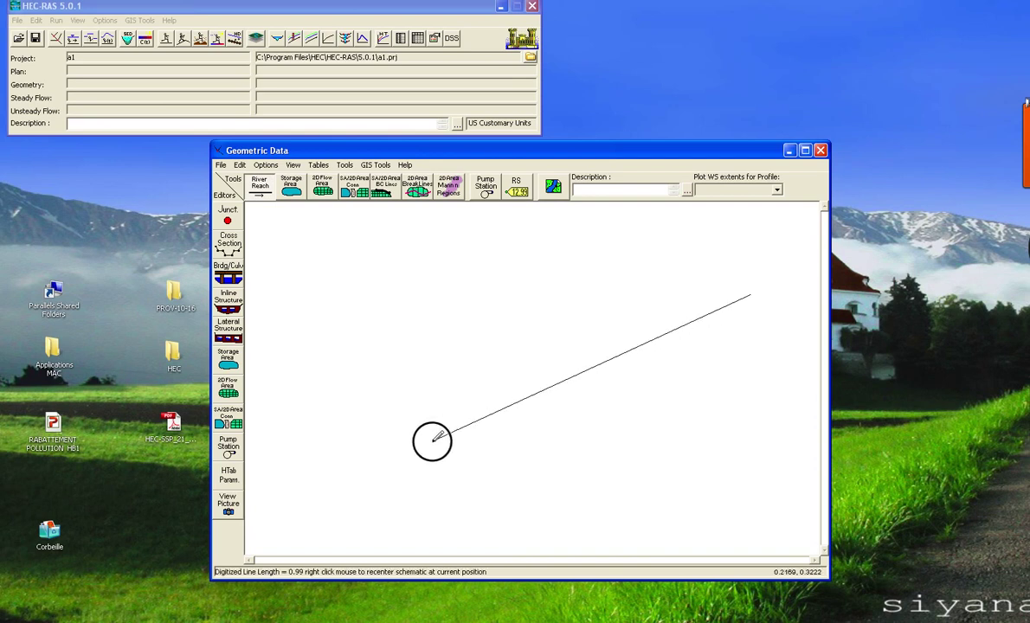
{"action": "left_click", "coordinate": [692, 378]}
{"action": "left_click", "coordinate": [628, 417]}
{"action": "left_click", "coordinate": [478, 443]}
{"action": "left_click", "coordinate": [411, 437]}
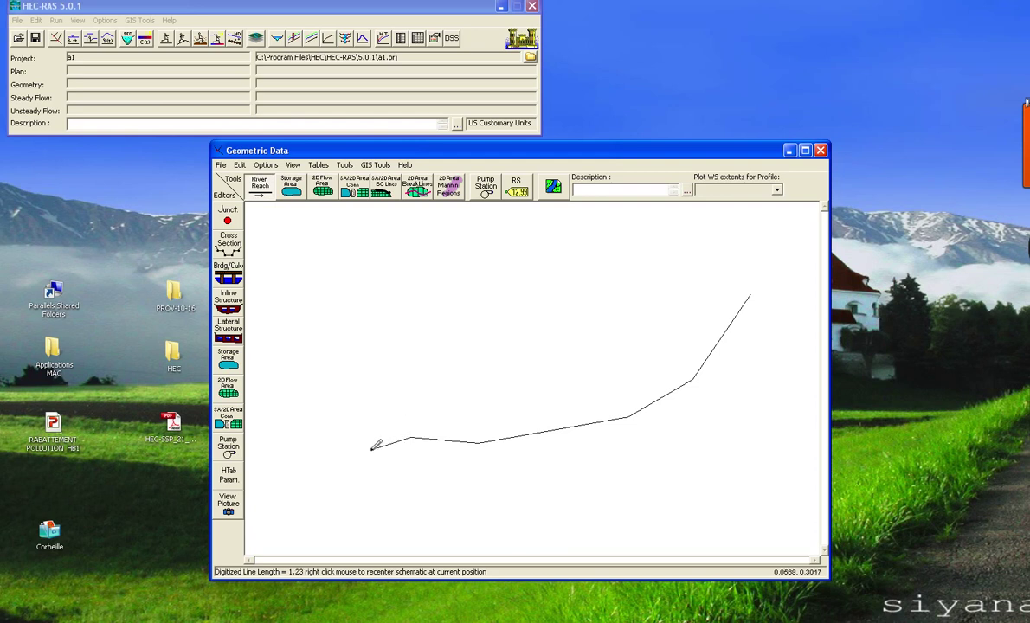
{"action": "double_click", "coordinate": [286, 500]}
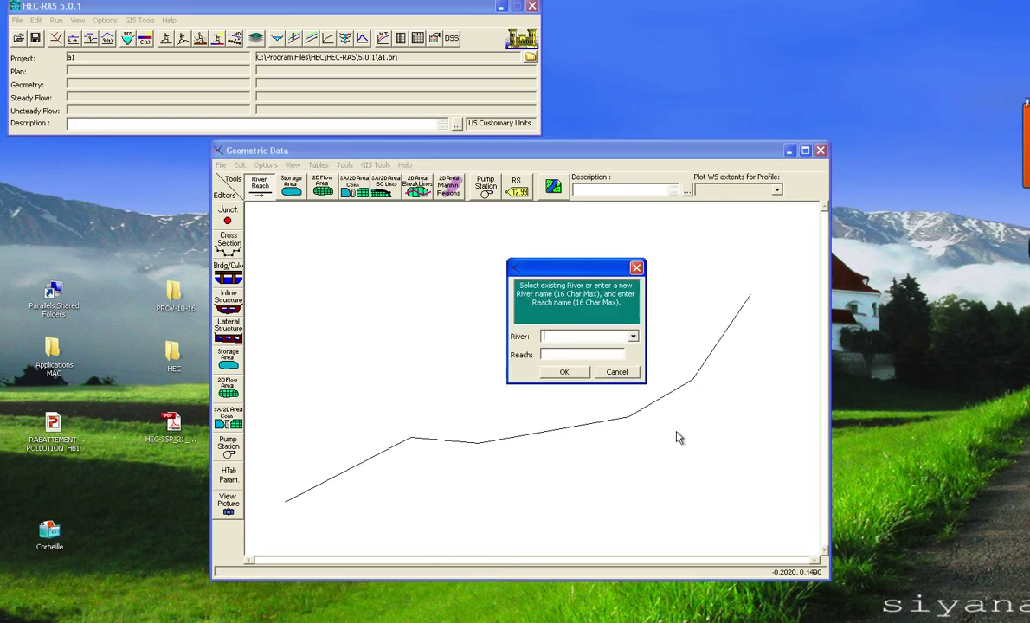
Name the drawn line's river river1 and its reach REACH1.
{"action": "left_click_drag", "start_coordinate": [583, 273], "coordinate": [563, 246]}
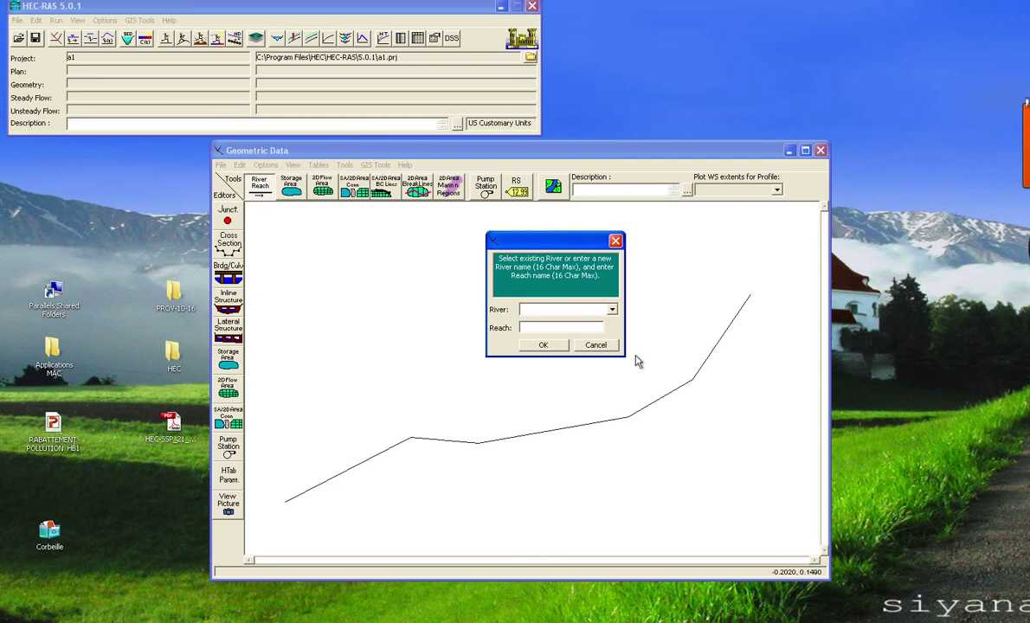
{"action": "type", "text": "ver"}
{"action": "type", "text": "1"}
{"action": "left_click", "coordinate": [526, 328]}
{"action": "type", "text": "REACH1"}
{"action": "left_click", "coordinate": [543, 345]}
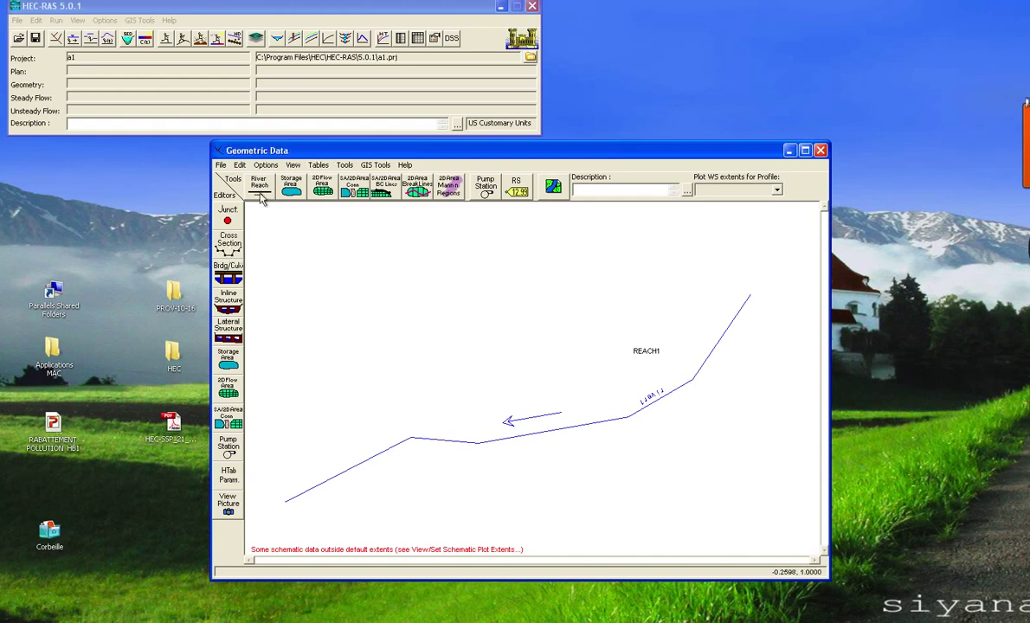
{"action": "left_click", "coordinate": [229, 242]}
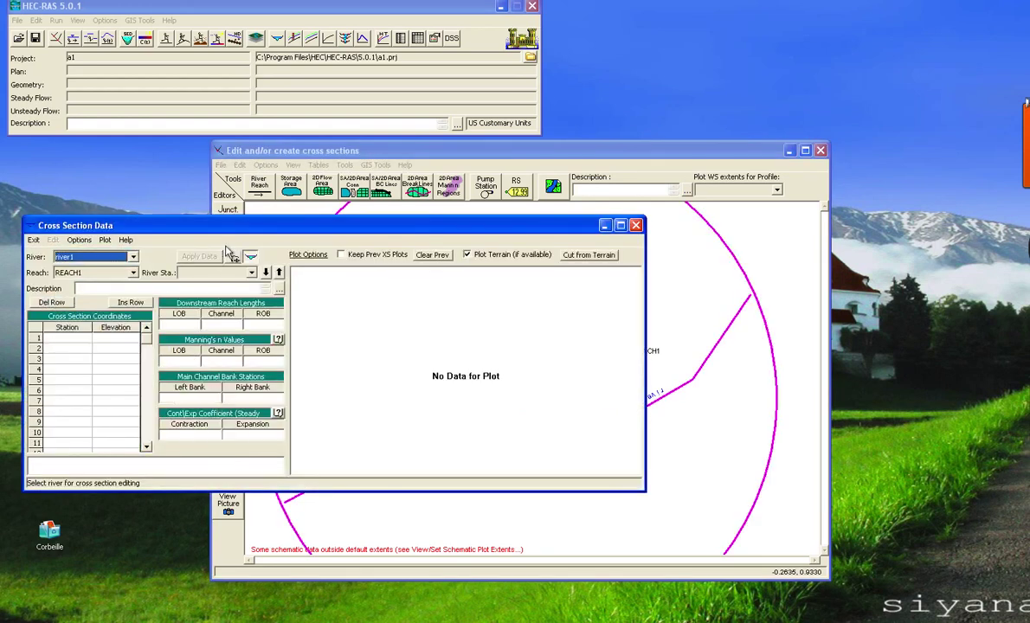
{"action": "left_click_drag", "start_coordinate": [438, 231], "coordinate": [477, 118]}
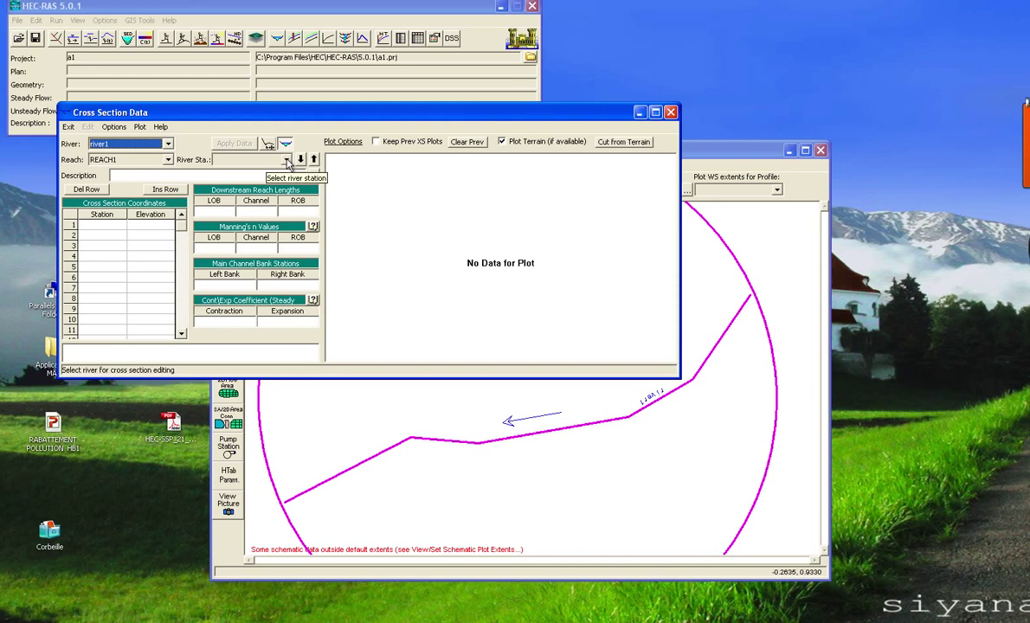
{"action": "left_click", "coordinate": [670, 112]}
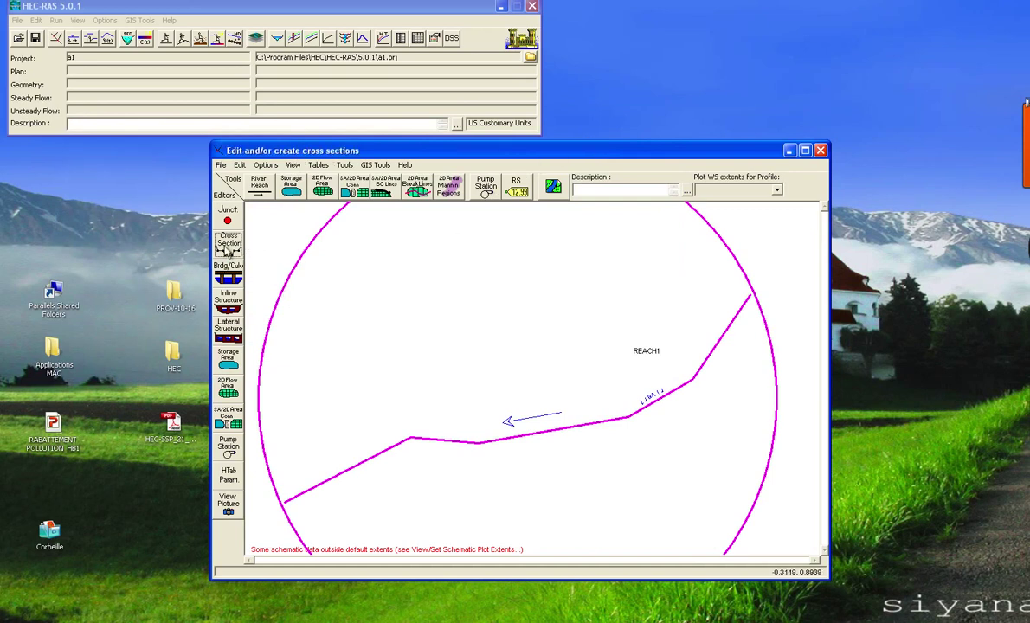
Add a new cross section at river station 1 in reach REACH1.
{"action": "left_click", "coordinate": [229, 247]}
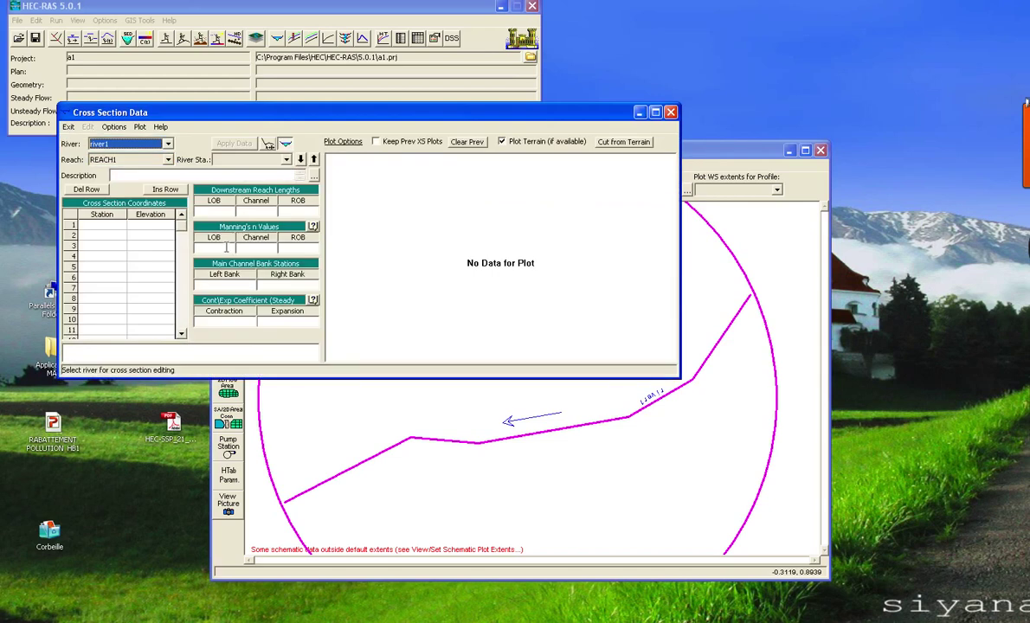
{"action": "left_click", "coordinate": [119, 129]}
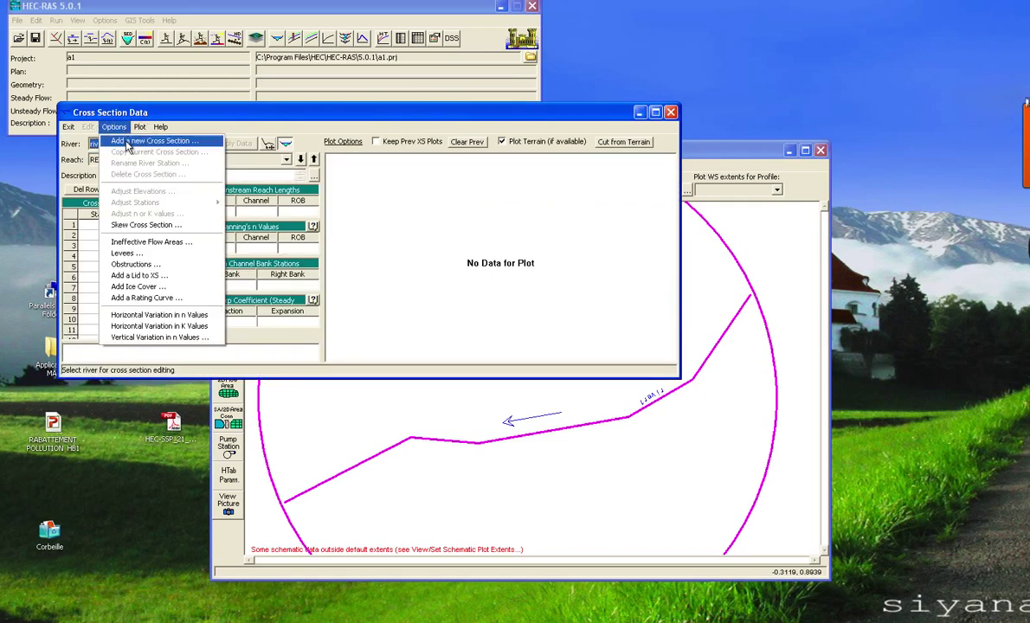
{"action": "left_click", "coordinate": [128, 144]}
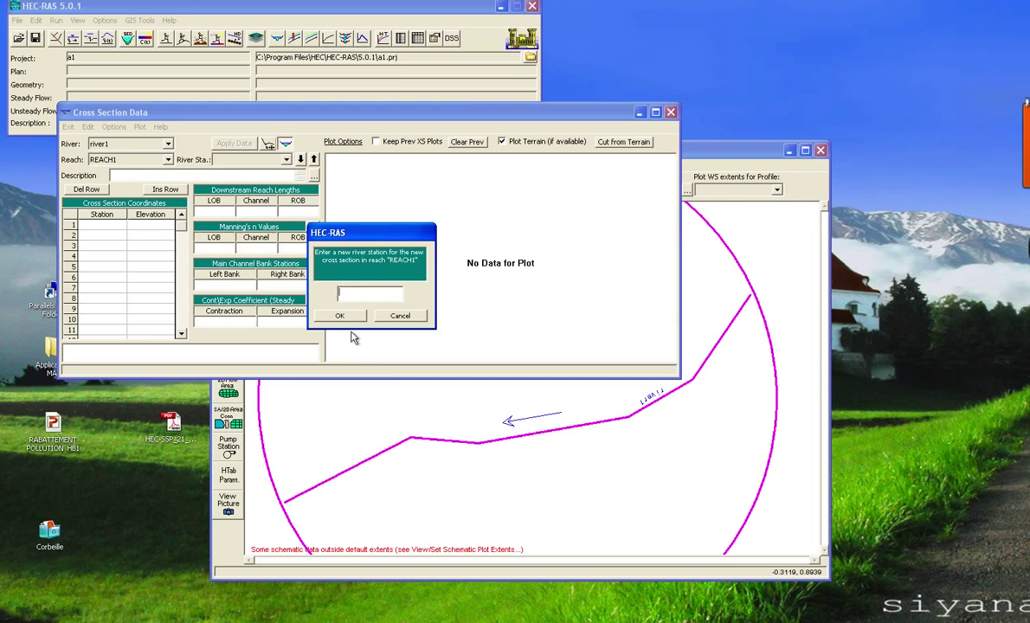
{"action": "type", "text": "1"}
{"action": "left_click", "coordinate": [353, 320]}
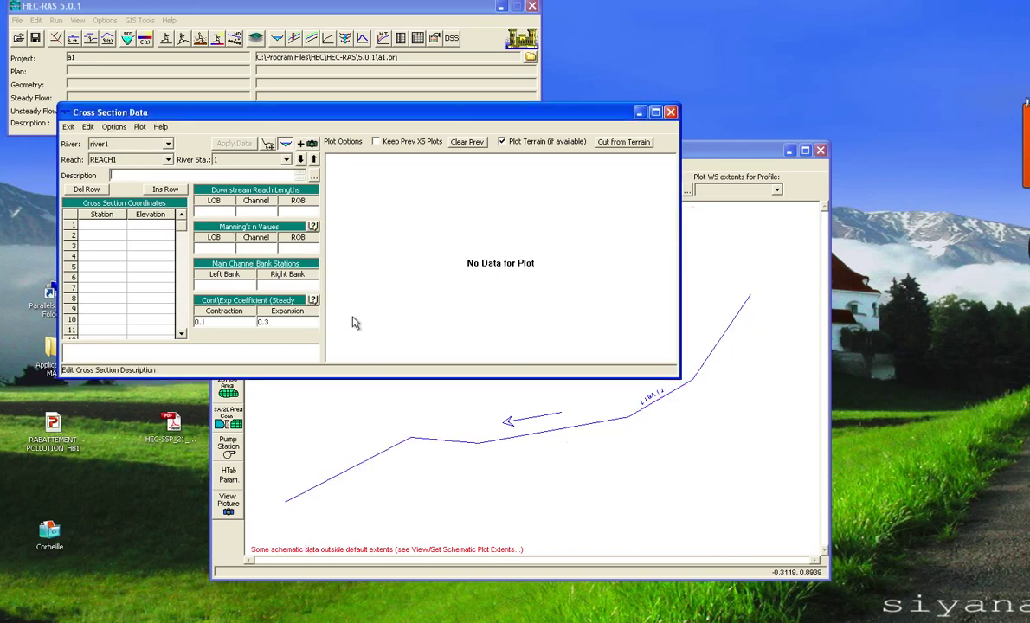
Enter the cross section's station coordinates 0, 2, 4, 6, 8 and 10 in rows 1 to 6.
{"action": "left_click", "coordinate": [112, 227]}
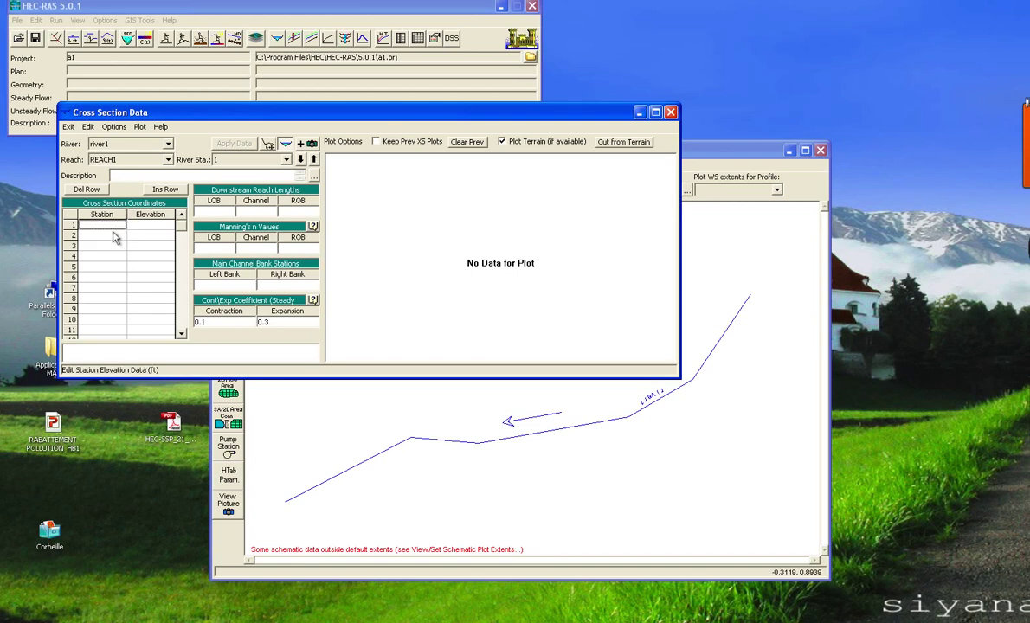
{"action": "type", "text": "0"}
{"action": "left_click", "coordinate": [110, 237]}
{"action": "left_click", "coordinate": [108, 237]}
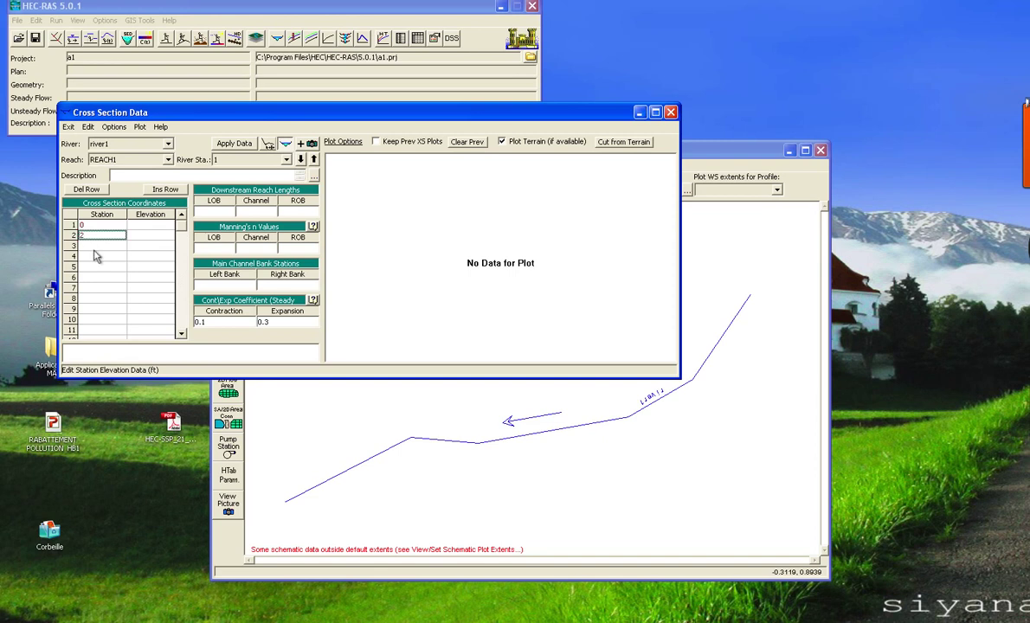
{"action": "type", "text": "2"}
{"action": "left_click", "coordinate": [94, 247]}
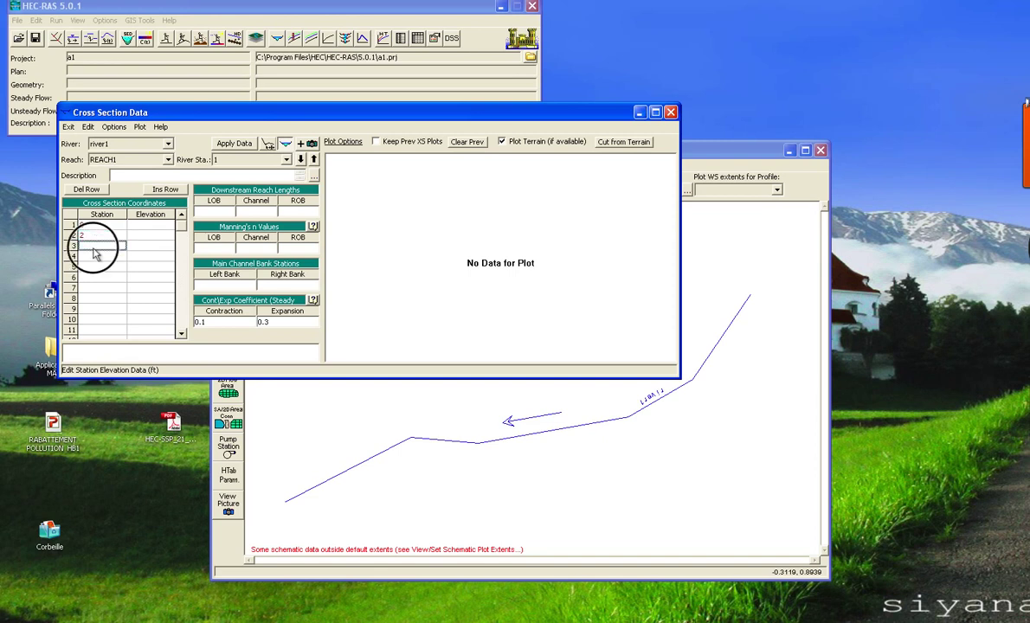
{"action": "type", "text": "4"}
{"action": "left_click", "coordinate": [98, 258]}
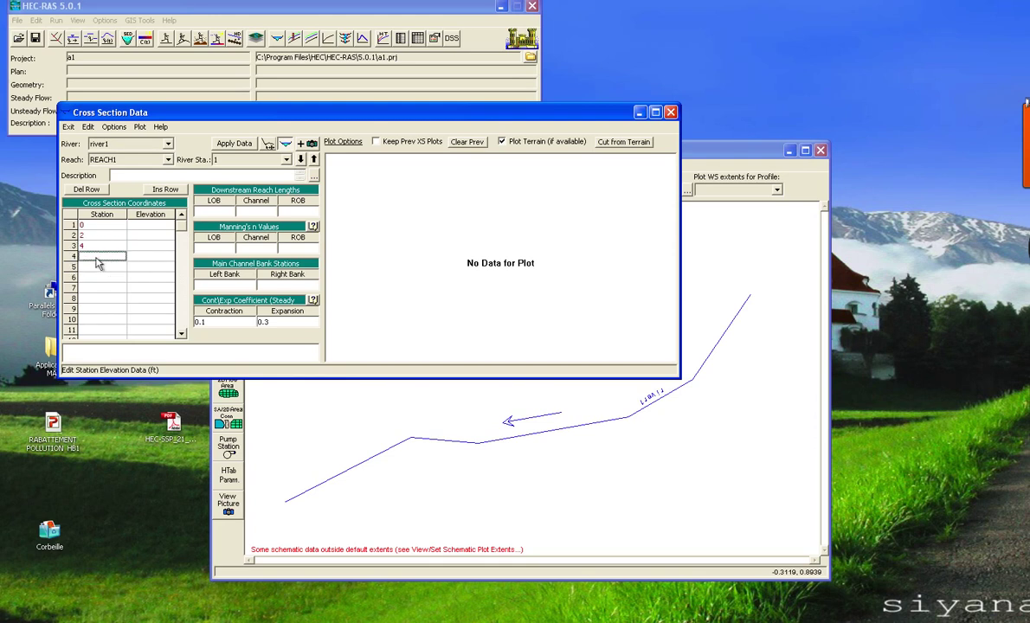
{"action": "type", "text": "6"}
{"action": "left_click", "coordinate": [87, 268]}
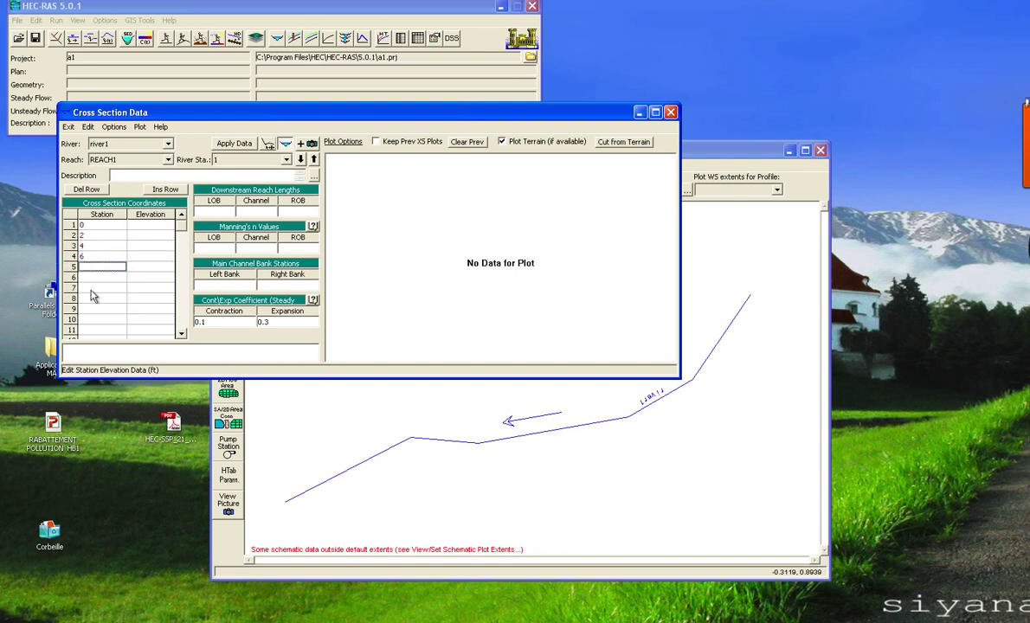
{"action": "type", "text": "8"}
{"action": "left_click", "coordinate": [145, 223]}
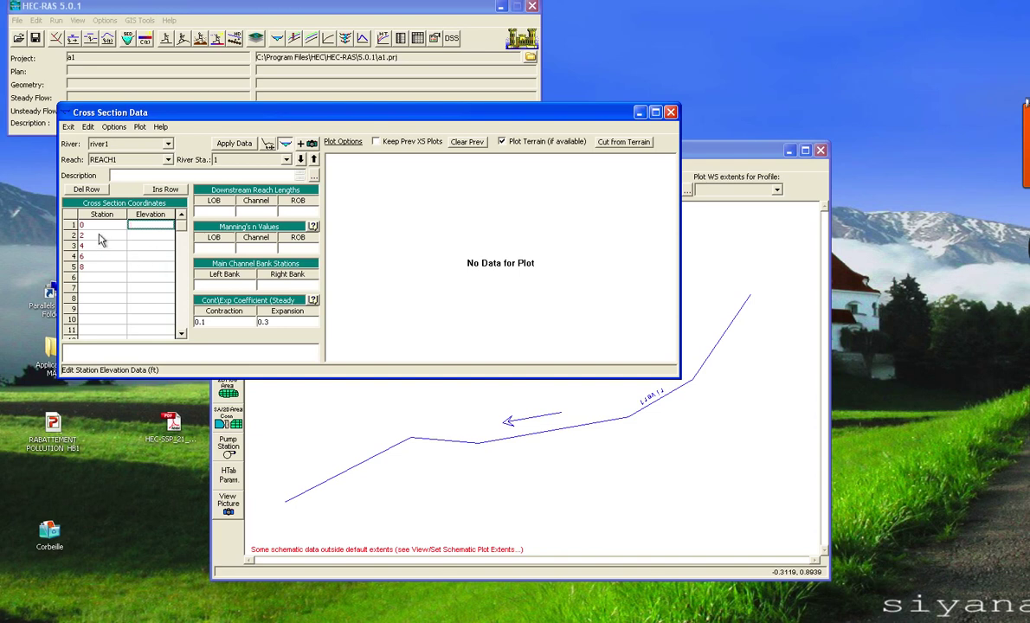
{"action": "left_click", "coordinate": [90, 277]}
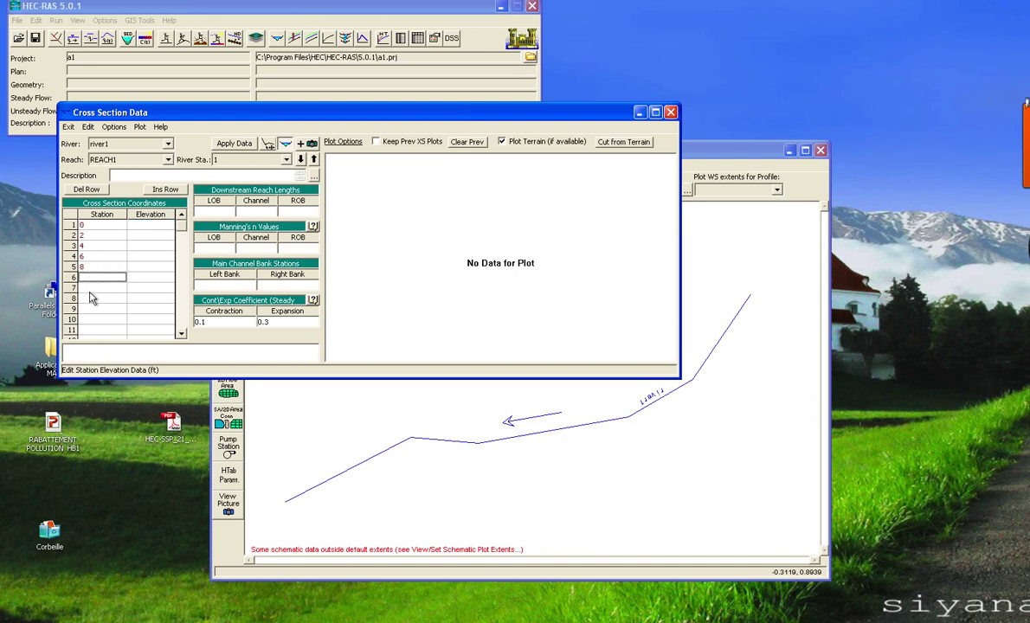
{"action": "type", "text": "10"}
{"action": "left_click", "coordinate": [102, 256]}
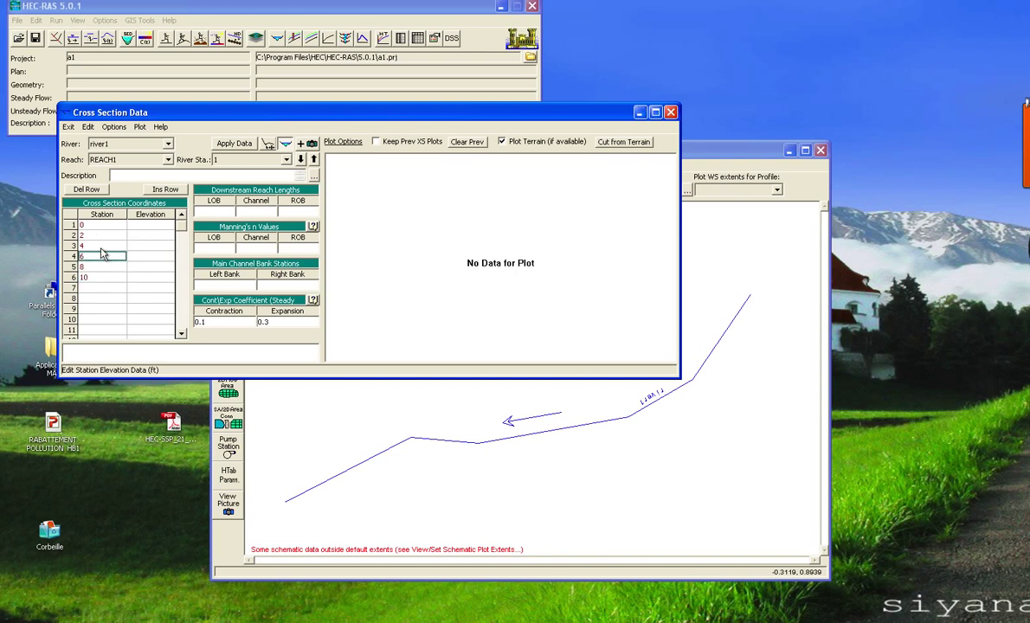
Enter elevations of 1000 for stations 4 and 6 and 1005 for stations 2 and 8.
{"action": "left_click", "coordinate": [156, 247]}
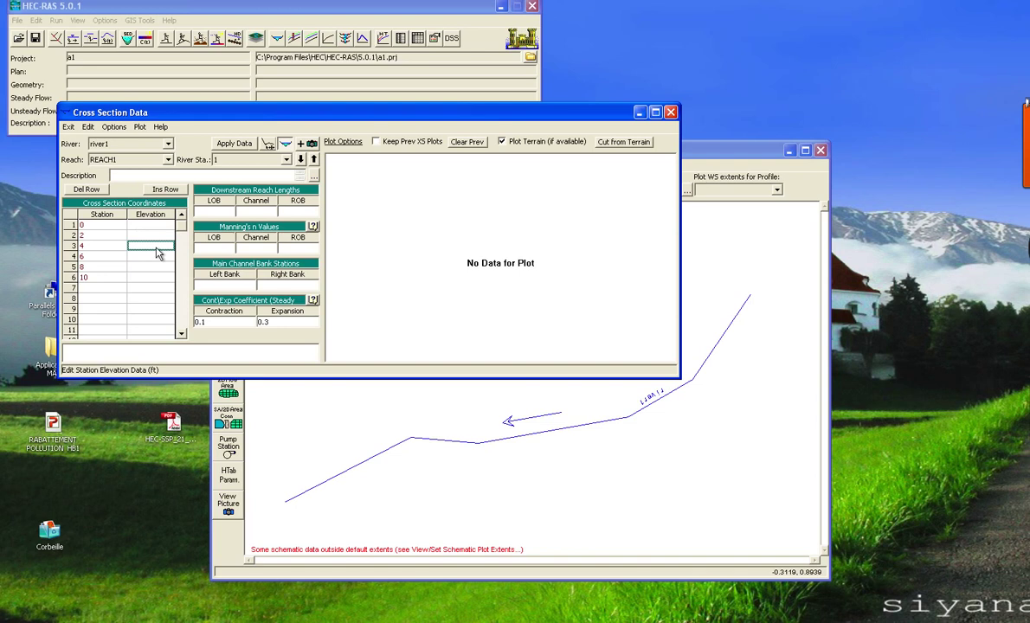
{"action": "type", "text": "1000"}
{"action": "key", "text": "Return"}
{"action": "type", "text": "1000"}
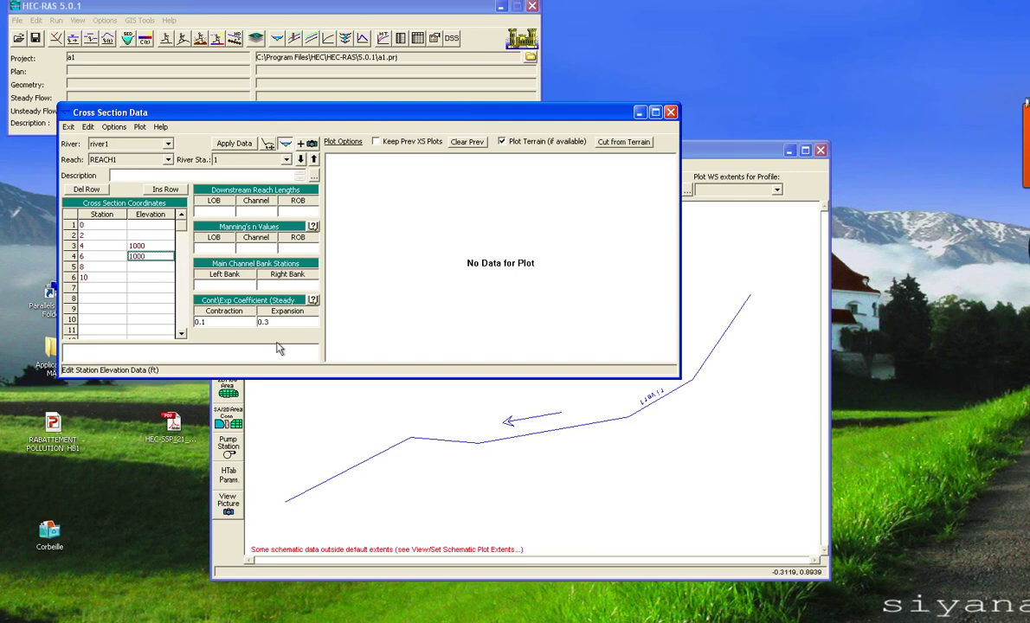
{"action": "left_click", "coordinate": [152, 235]}
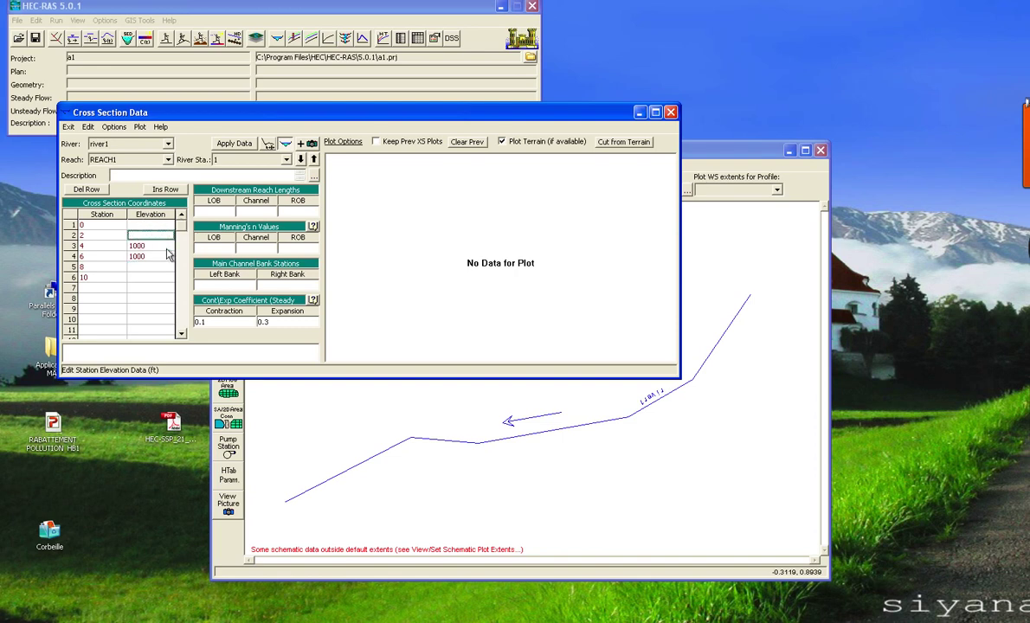
{"action": "type", "text": "1005"}
{"action": "left_click", "coordinate": [153, 267]}
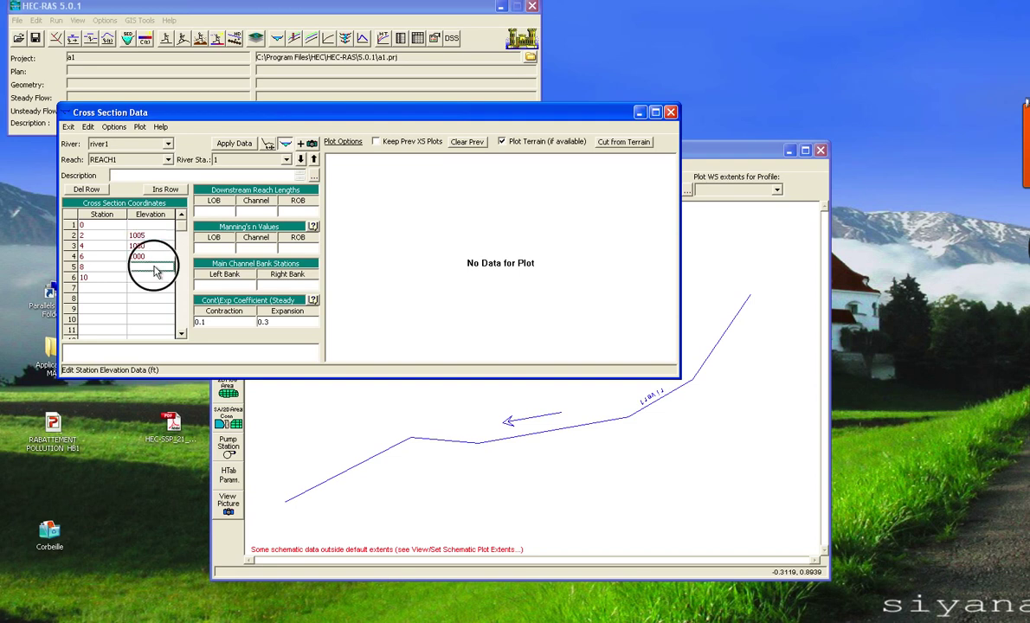
{"action": "type", "text": "1005"}
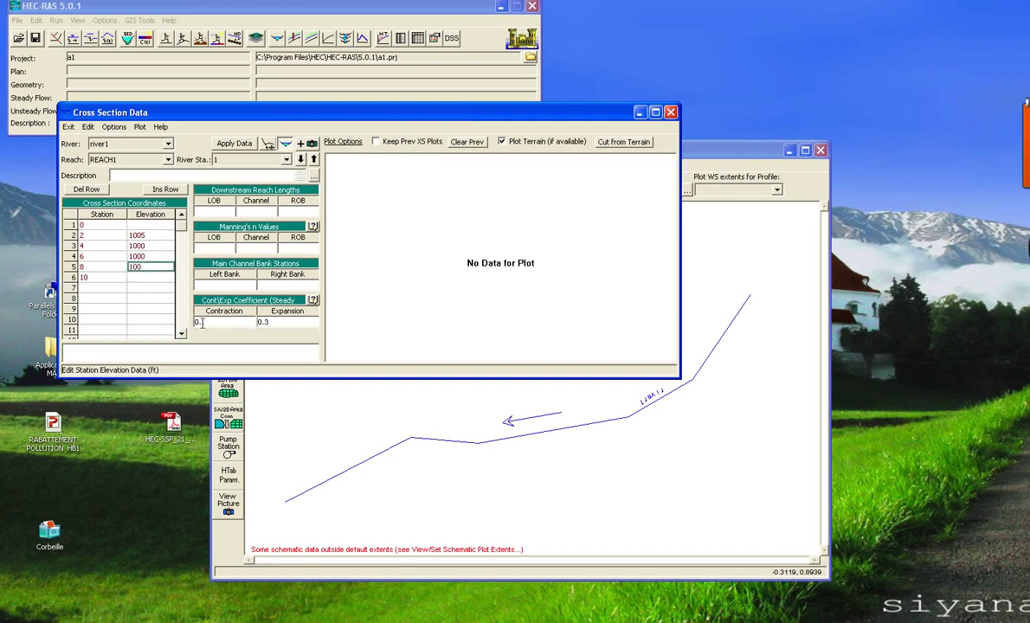
{"action": "left_click", "coordinate": [156, 278]}
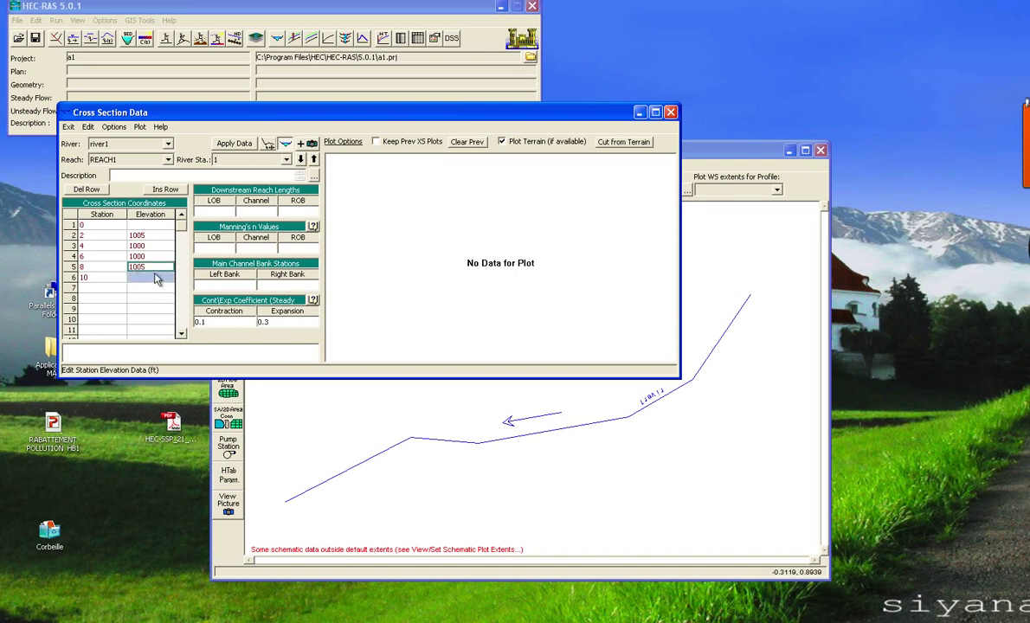
Enter elevations of 1006 for stations 0 and 10, and apply the data to plot the cross section.
{"action": "left_click", "coordinate": [156, 225]}
{"action": "type", "text": "1006"}
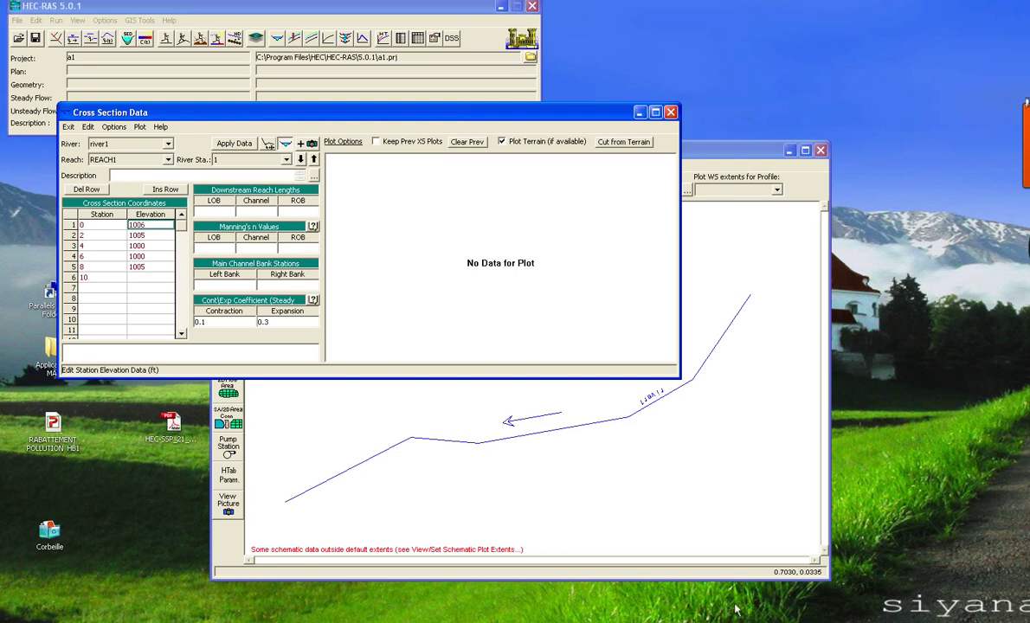
{"action": "left_click", "coordinate": [143, 277]}
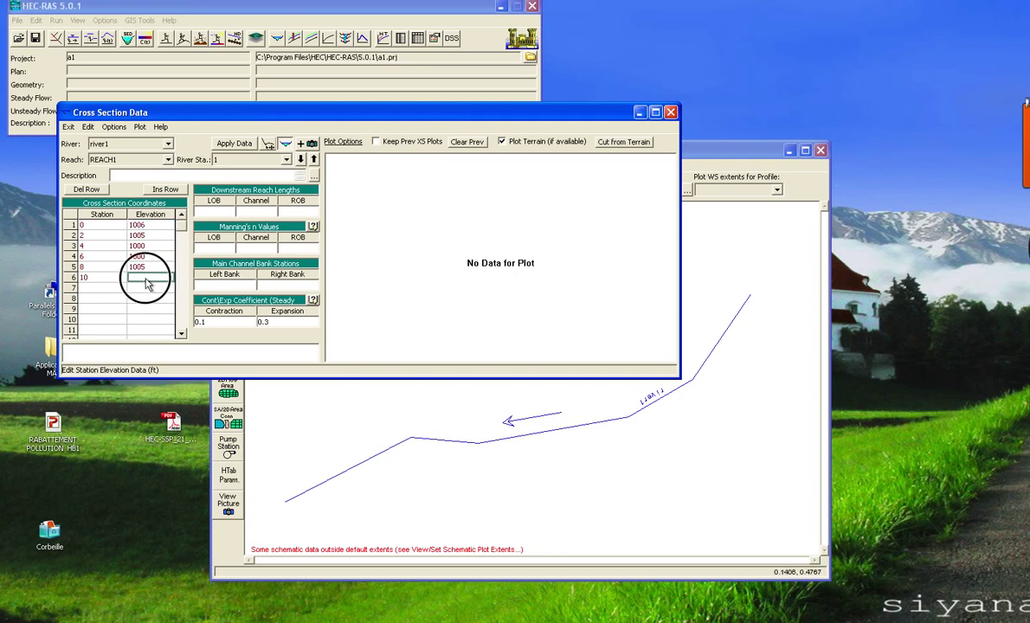
{"action": "type", "text": "1006"}
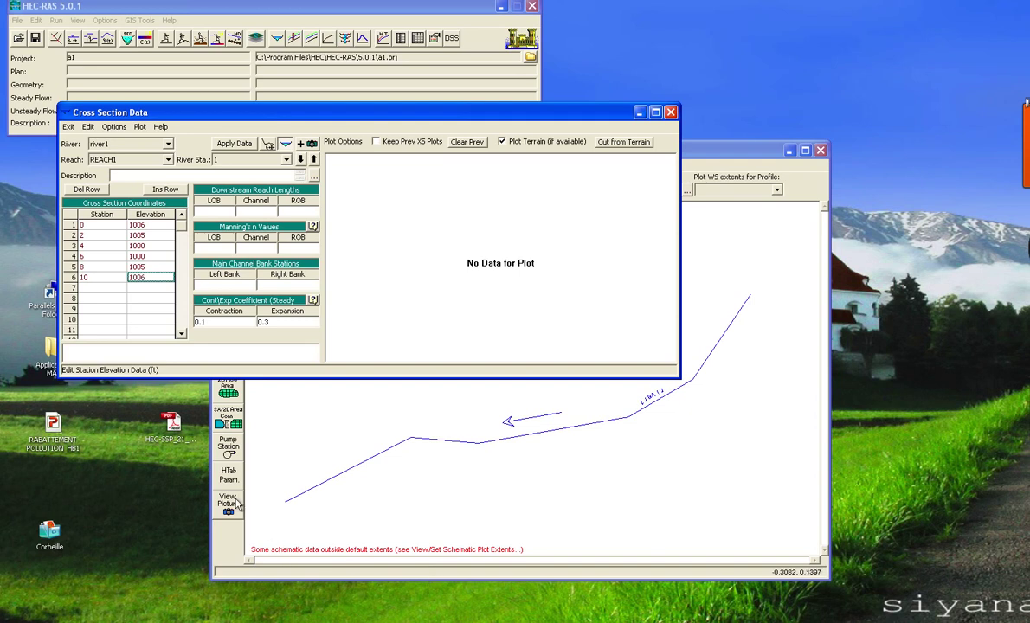
{"action": "left_click", "coordinate": [234, 143]}
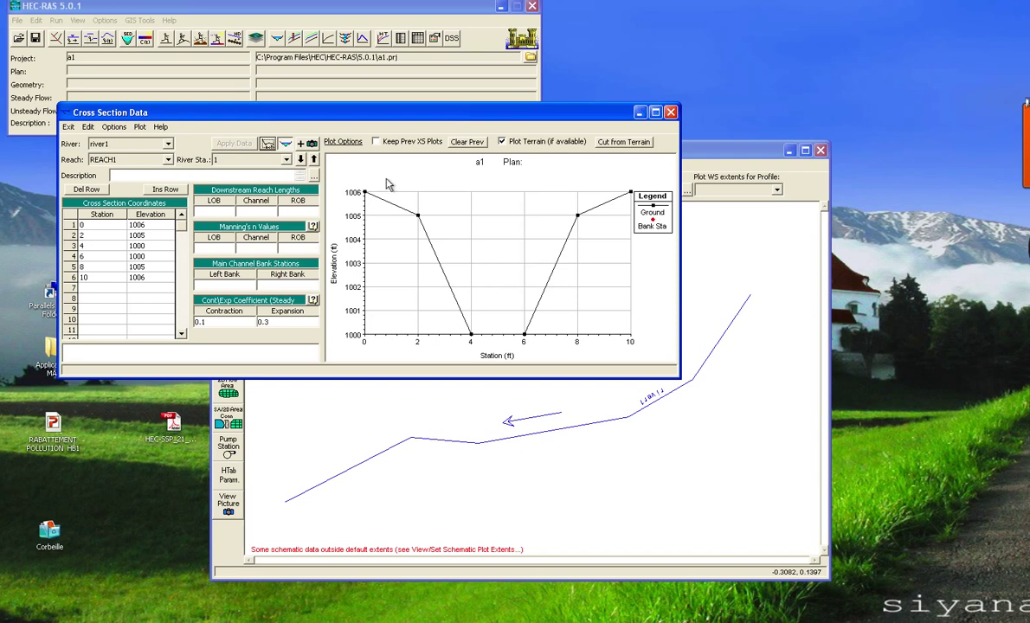
{"action": "left_click", "coordinate": [399, 210]}
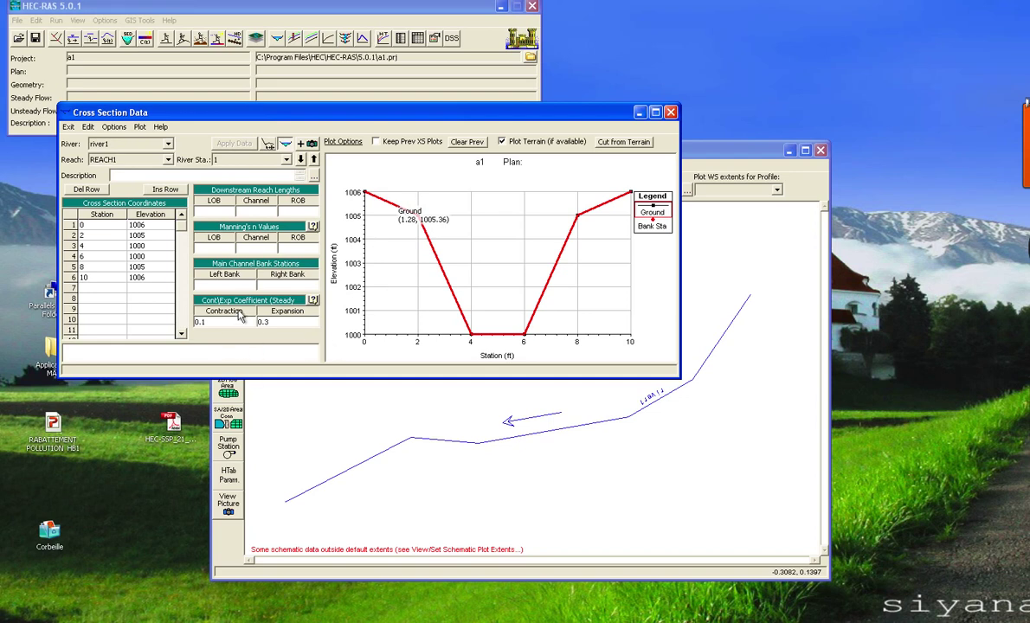
Set the main channel bank stations to 2 for the left bank and 8 for the right bank, and apply them.
{"action": "left_click", "coordinate": [205, 284]}
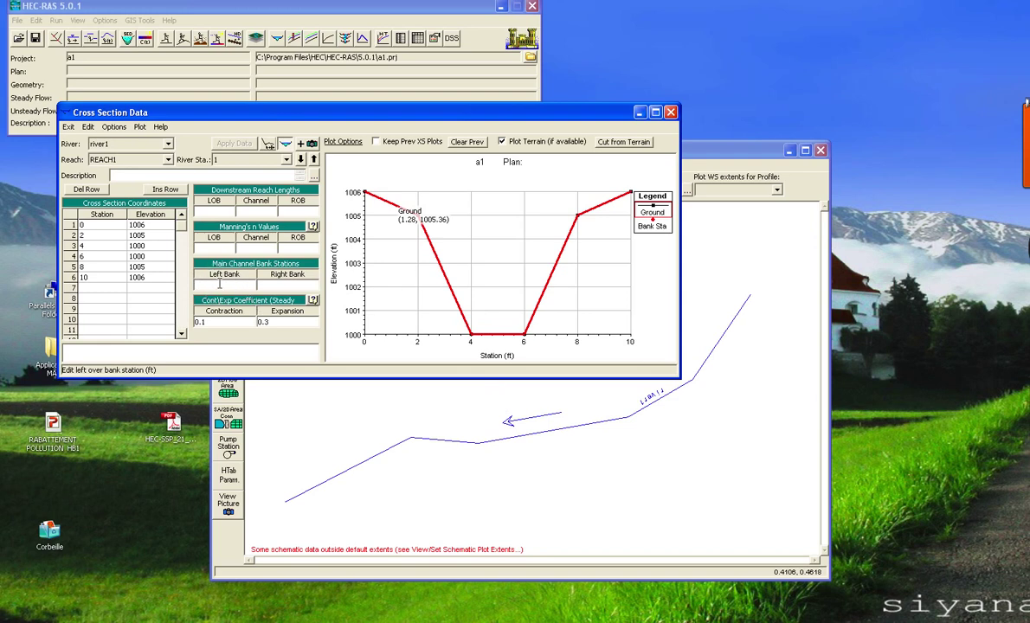
{"action": "type", "text": "2"}
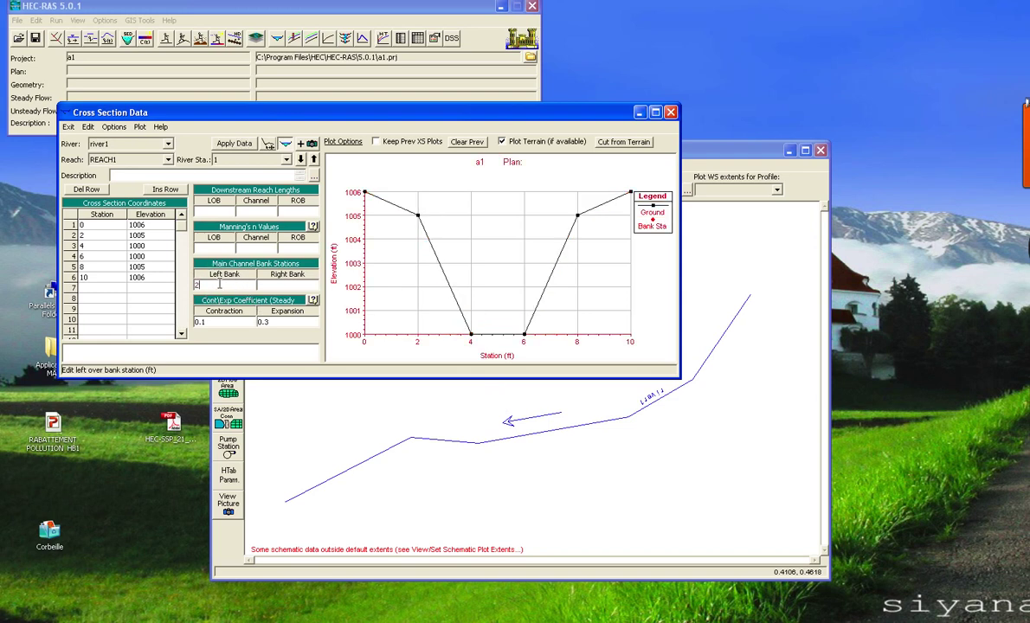
{"action": "left_click", "coordinate": [267, 285]}
{"action": "type", "text": "8"}
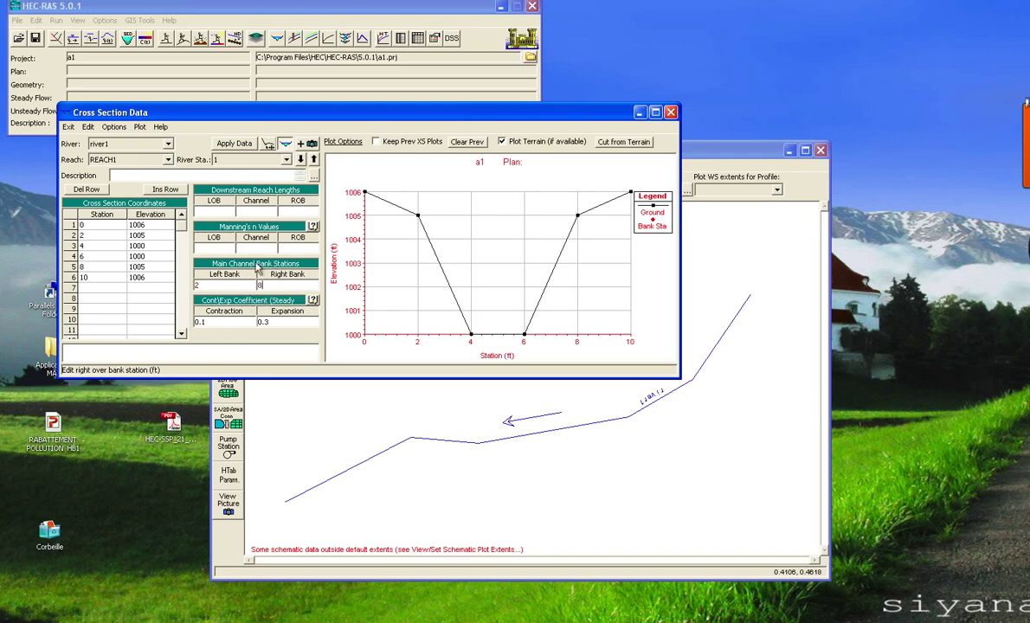
{"action": "left_click", "coordinate": [232, 144]}
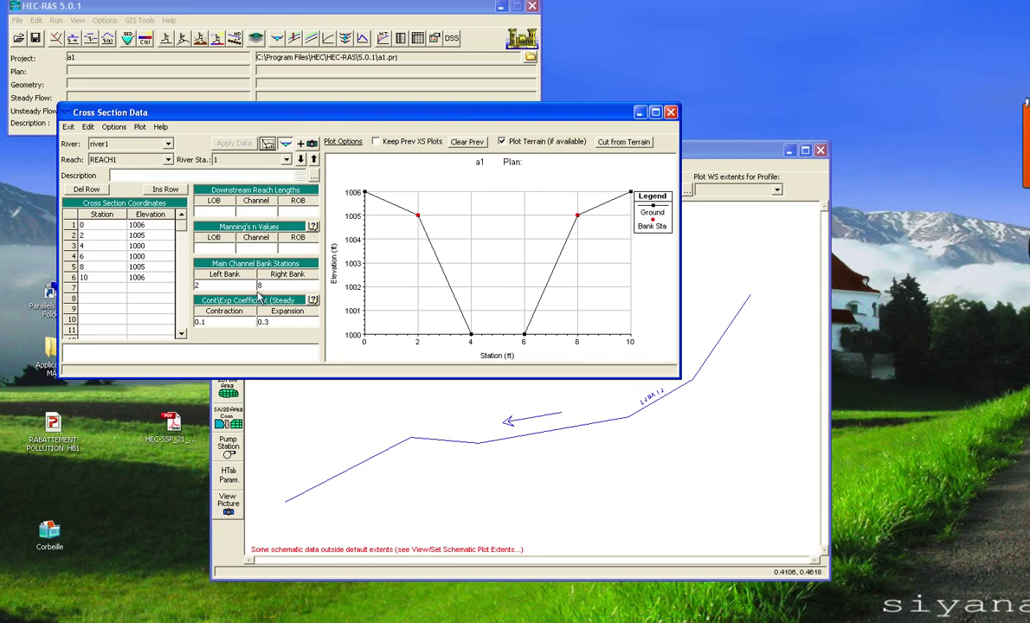
Set Manning's n values to 0.025 for the LOB and ROB and 0.04 for the channel, and apply them.
{"action": "left_click", "coordinate": [204, 229]}
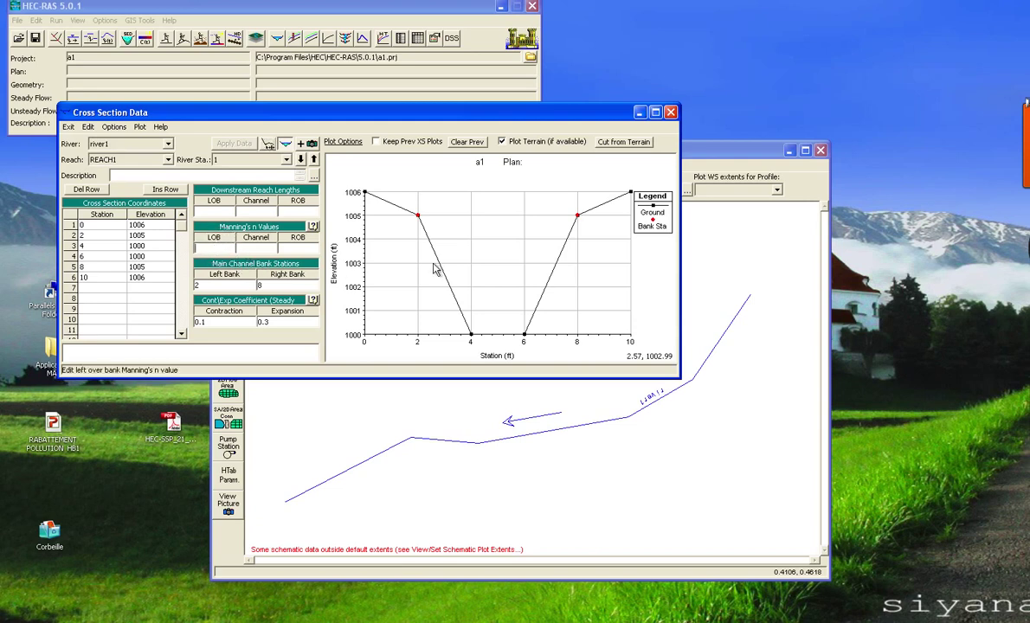
{"action": "type", "text": "0"}
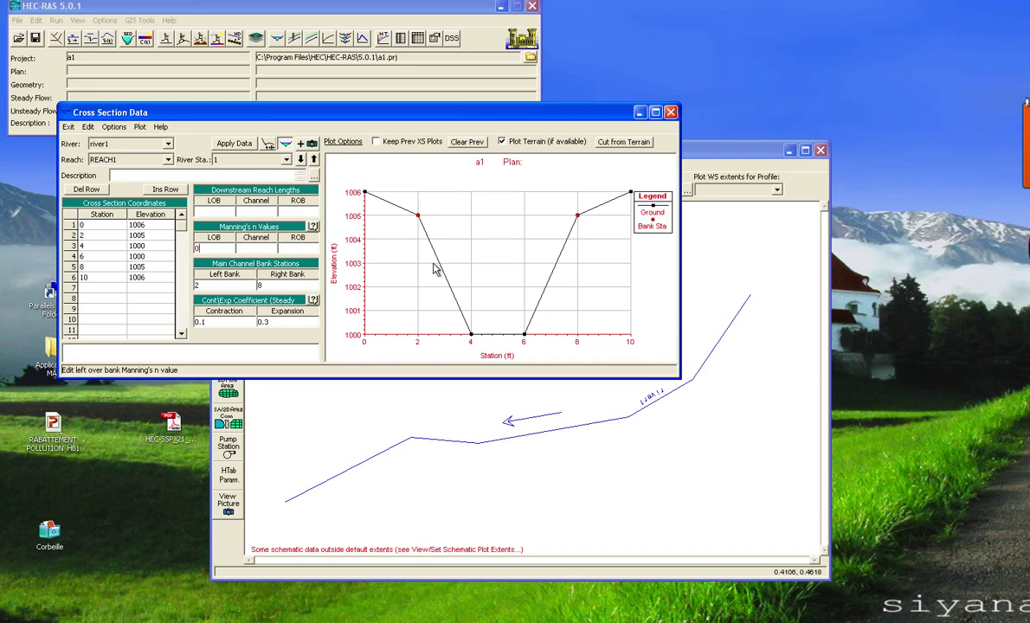
{"action": "type", "text": ".024"}
{"action": "key", "text": "BackSpace"}
{"action": "type", "text": "5"}
{"action": "left_click", "coordinate": [294, 250]}
{"action": "type", "text": "0"}
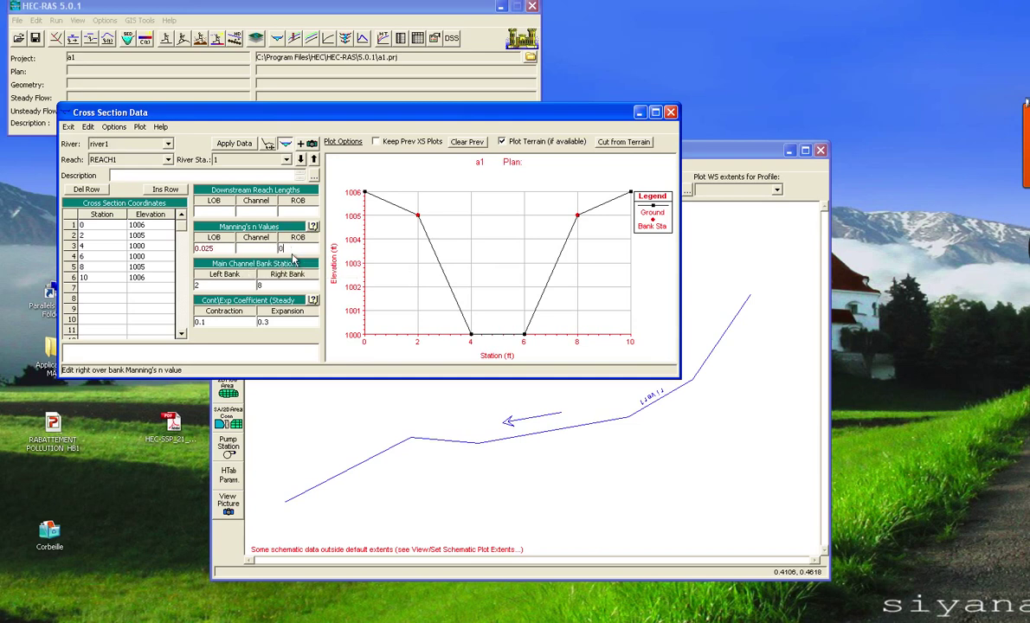
{"action": "type", "text": ".025"}
{"action": "left_click", "coordinate": [248, 248]}
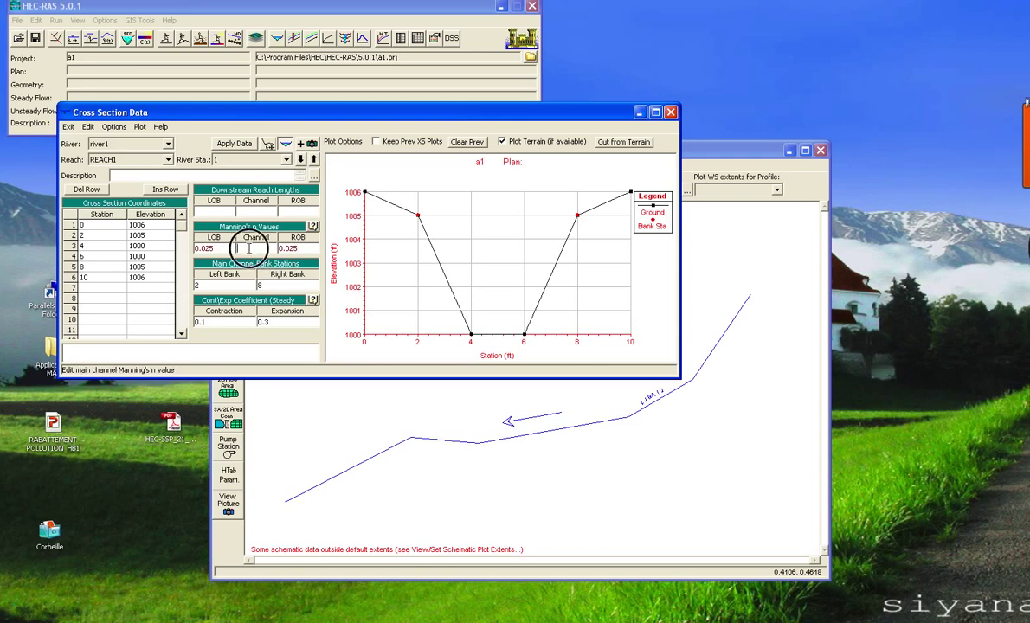
{"action": "type", "text": "0"}
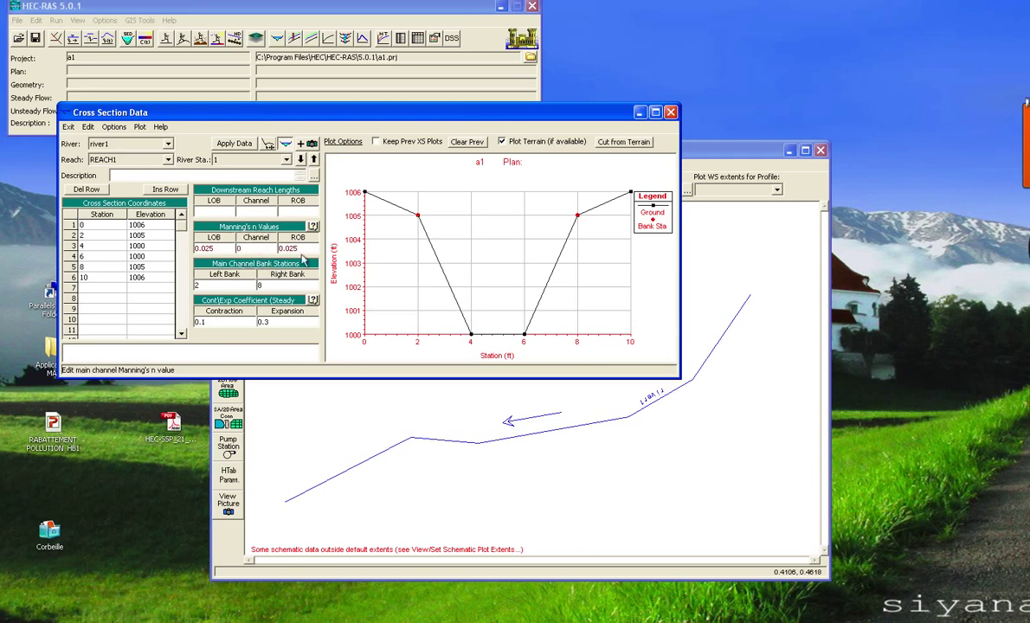
{"action": "type", "text": ".04"}
{"action": "left_click", "coordinate": [230, 145]}
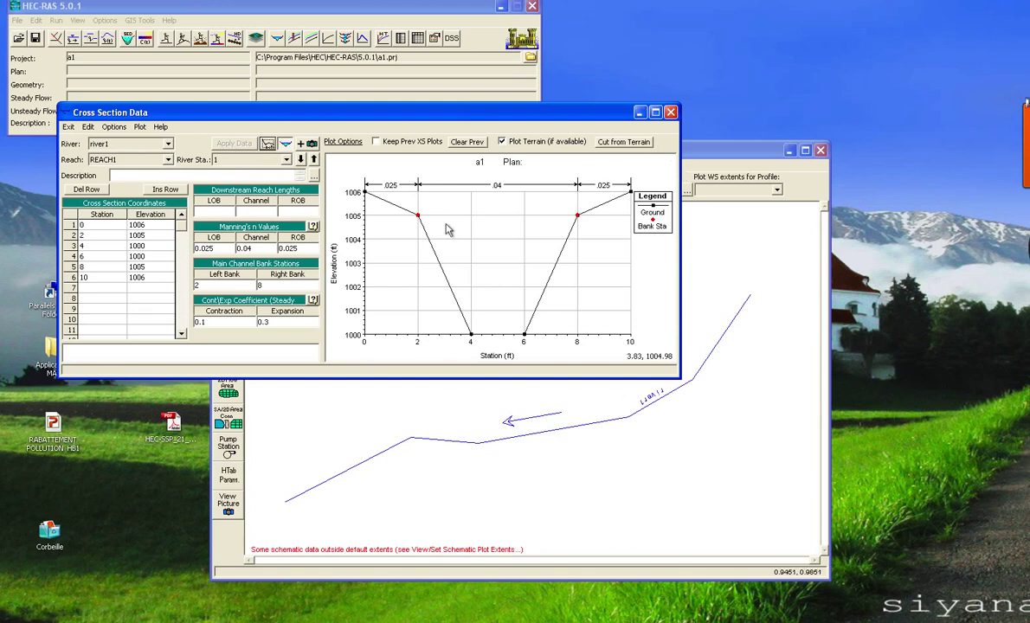
Add a new cross section at river station 300 in reach REACH1.
{"action": "left_click", "coordinate": [111, 130]}
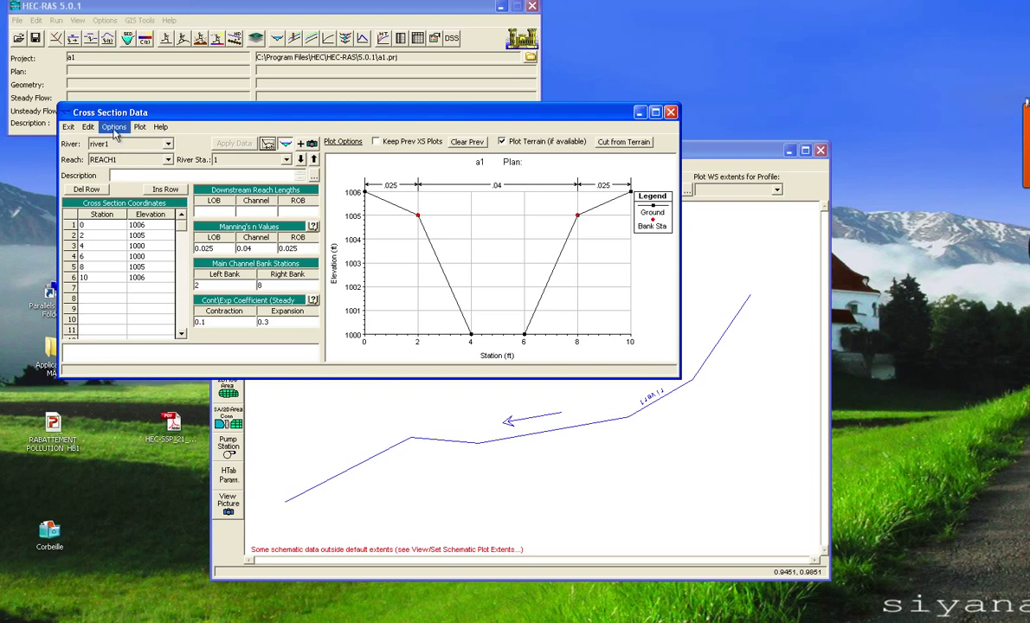
{"action": "left_click", "coordinate": [114, 129]}
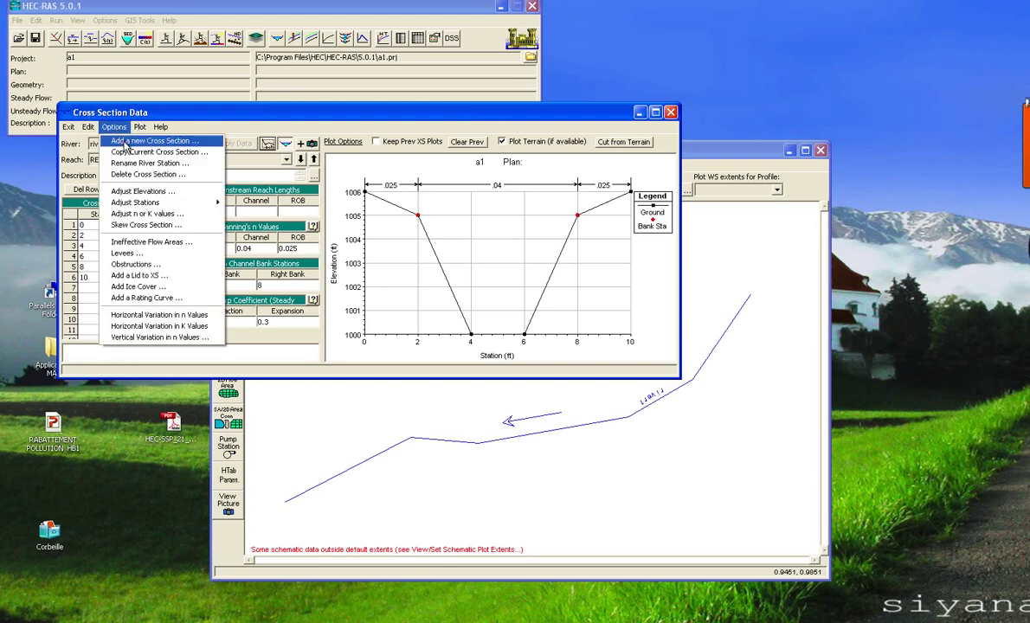
{"action": "left_click", "coordinate": [128, 142]}
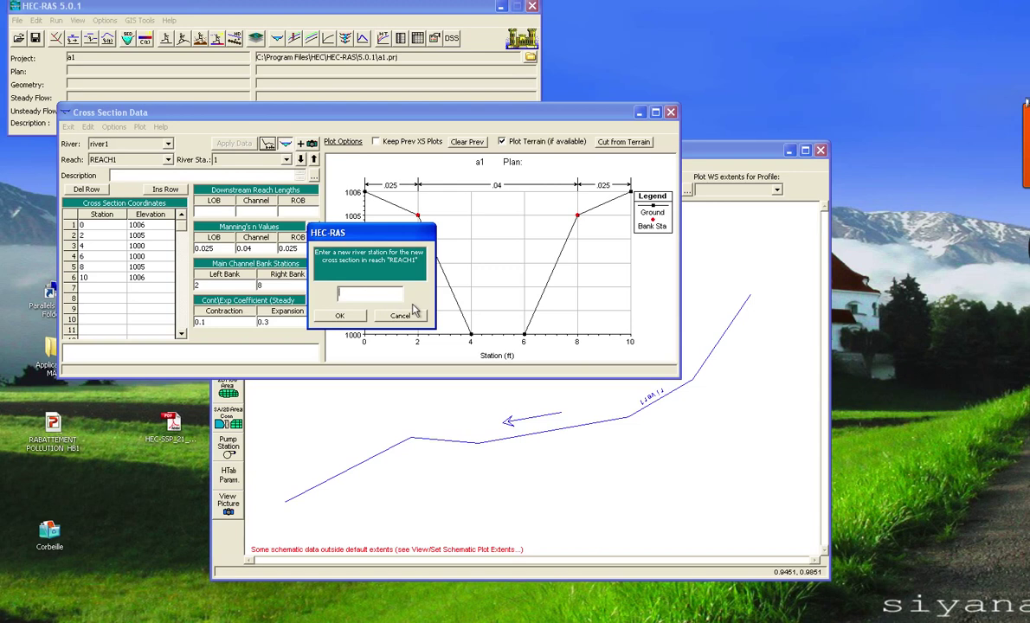
{"action": "type", "text": "300"}
{"action": "left_click", "coordinate": [343, 316]}
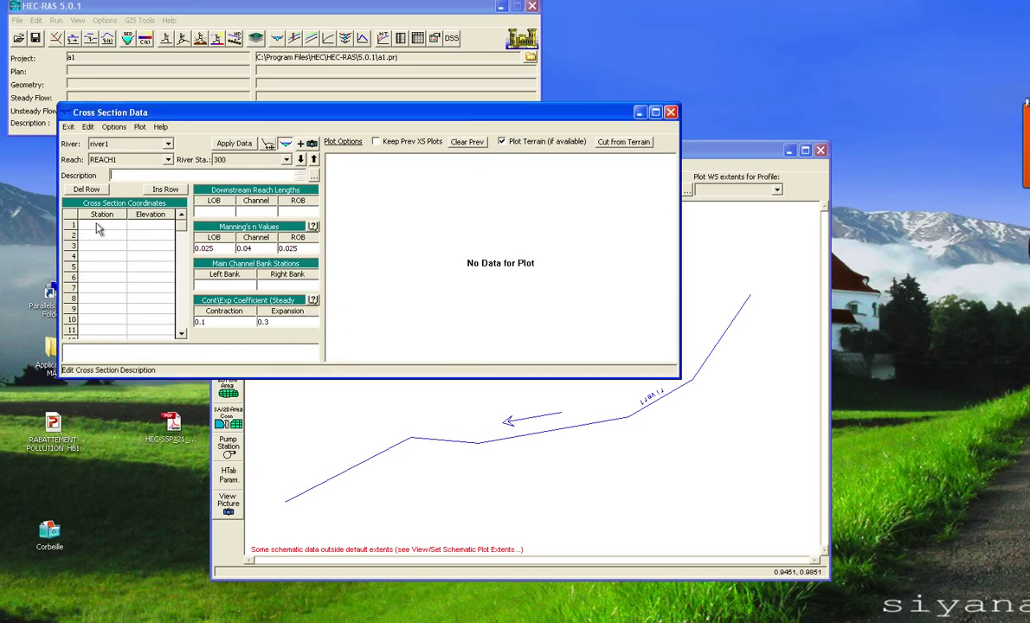
Copy the six station and elevation rows from river station 1 into river station 300 and apply the data.
{"action": "left_click", "coordinate": [301, 160]}
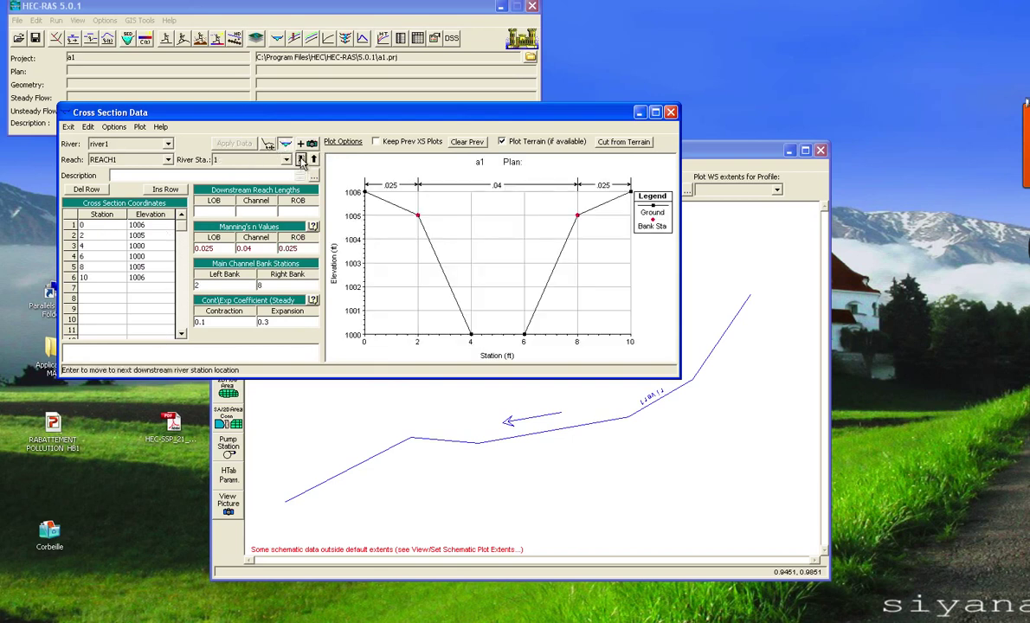
{"action": "left_click_drag", "start_coordinate": [92, 225], "coordinate": [154, 280]}
{"action": "key", "text": "ctrl+c"}
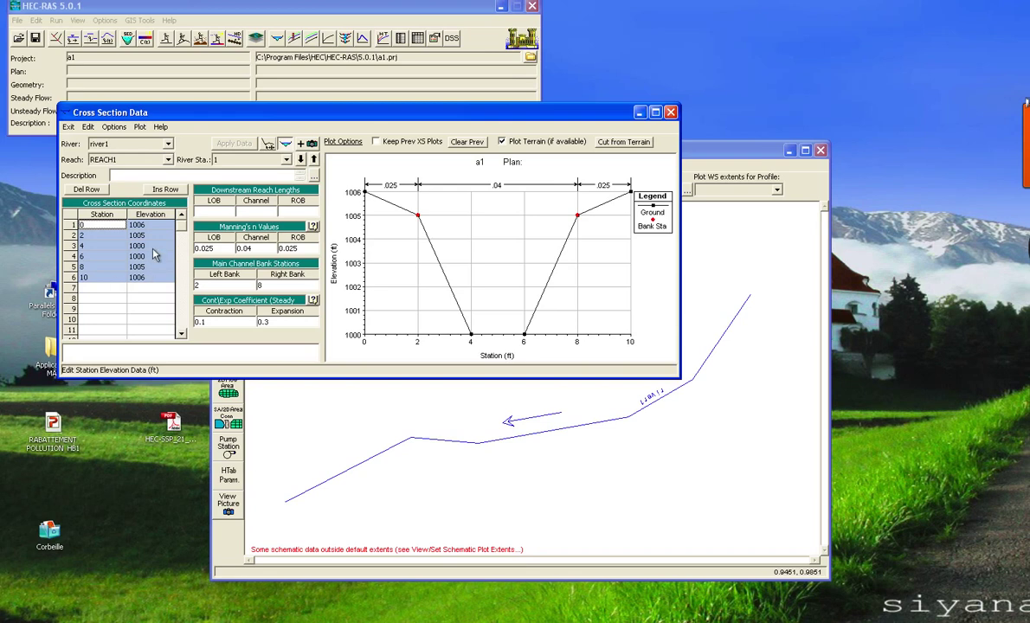
{"action": "left_click", "coordinate": [285, 159]}
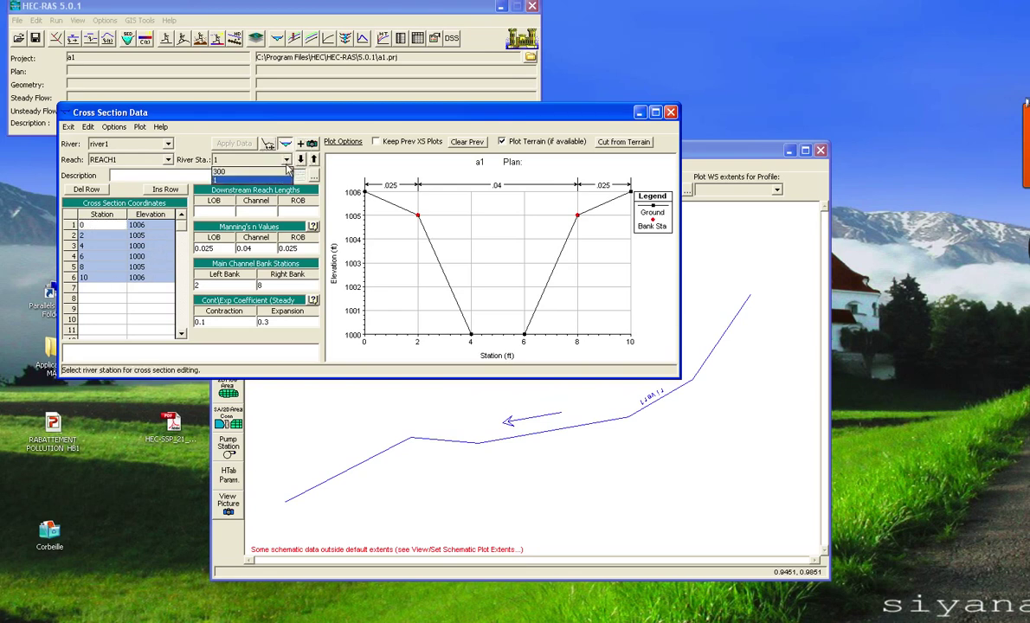
{"action": "left_click", "coordinate": [284, 172]}
{"action": "left_click", "coordinate": [92, 213]}
{"action": "left_click", "coordinate": [149, 230]}
{"action": "left_click_drag", "start_coordinate": [149, 232], "coordinate": [154, 300]}
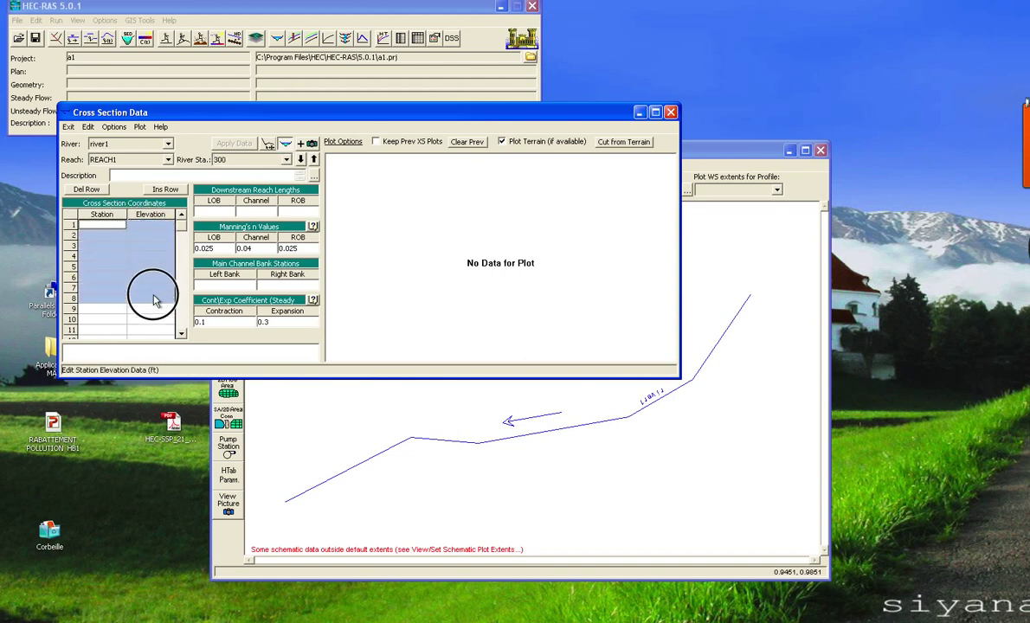
{"action": "key", "text": "ctrl+v"}
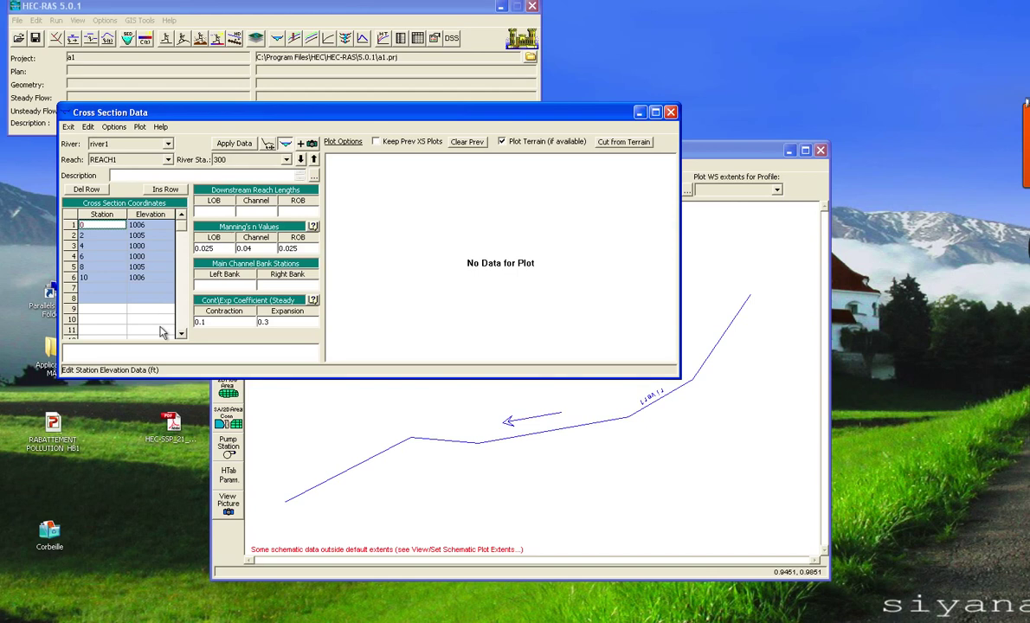
{"action": "left_click", "coordinate": [235, 144]}
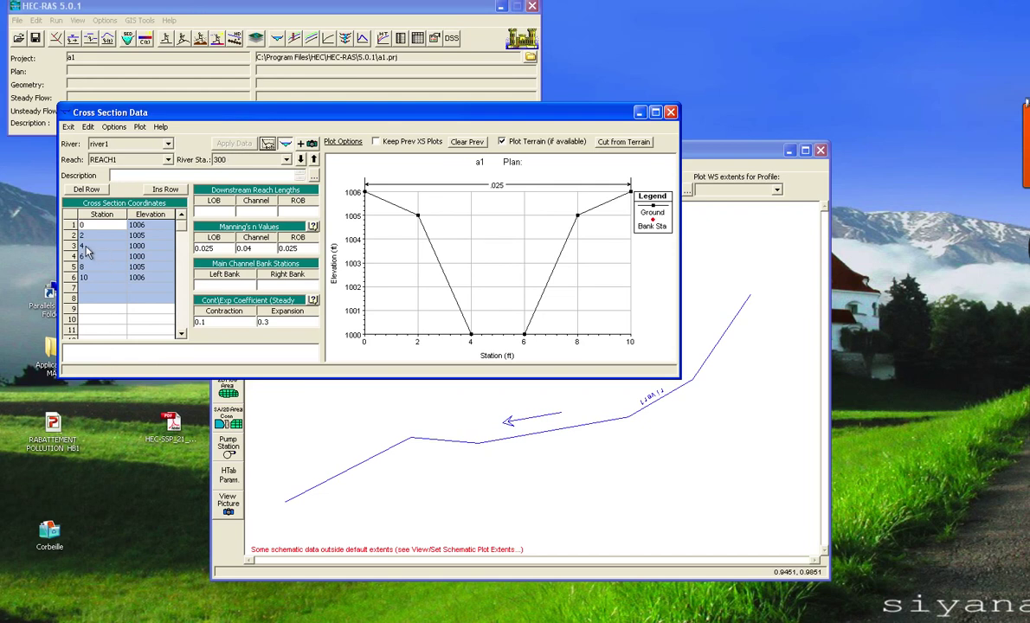
Change the elevations at stations 4 and 6 of river station 300 to 1003.
{"action": "left_click", "coordinate": [144, 246]}
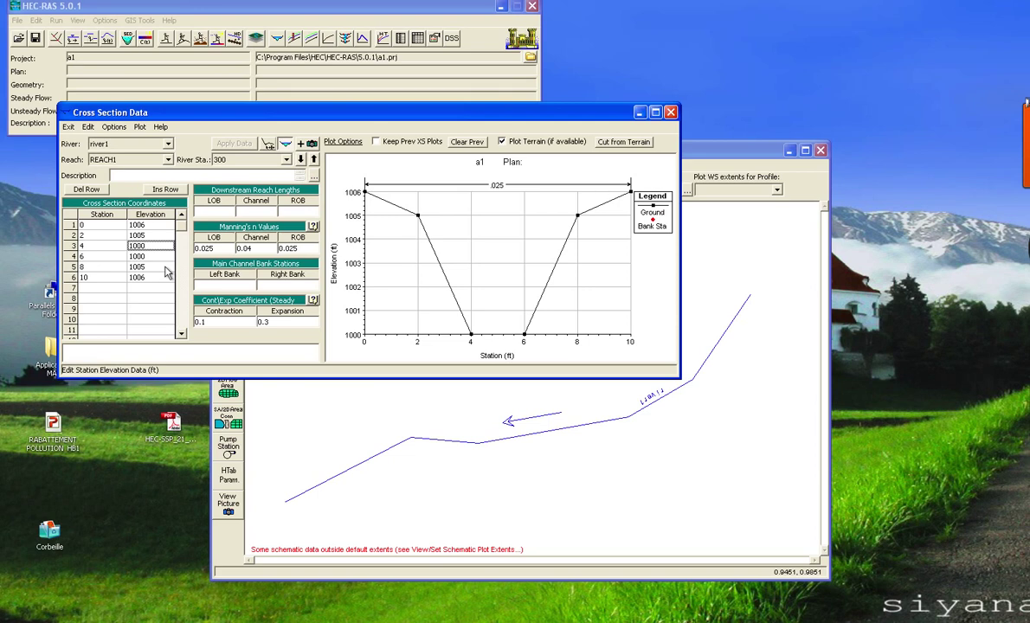
{"action": "type", "text": "1"}
{"action": "key", "text": "BackSpace"}
{"action": "key", "text": "BackSpace"}
{"action": "key", "text": "BackSpace"}
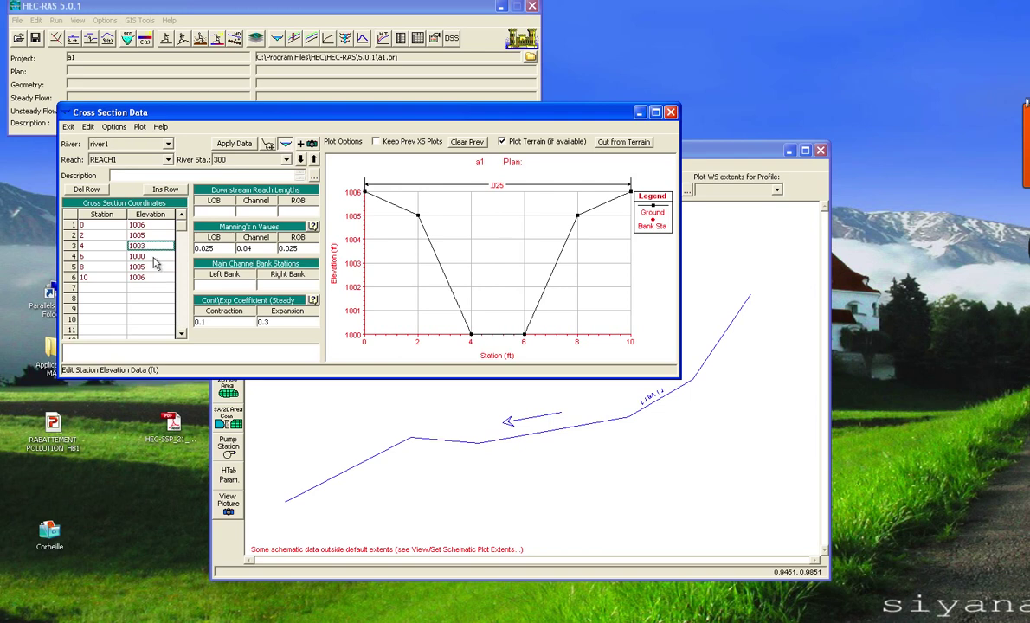
{"action": "key", "text": "Return"}
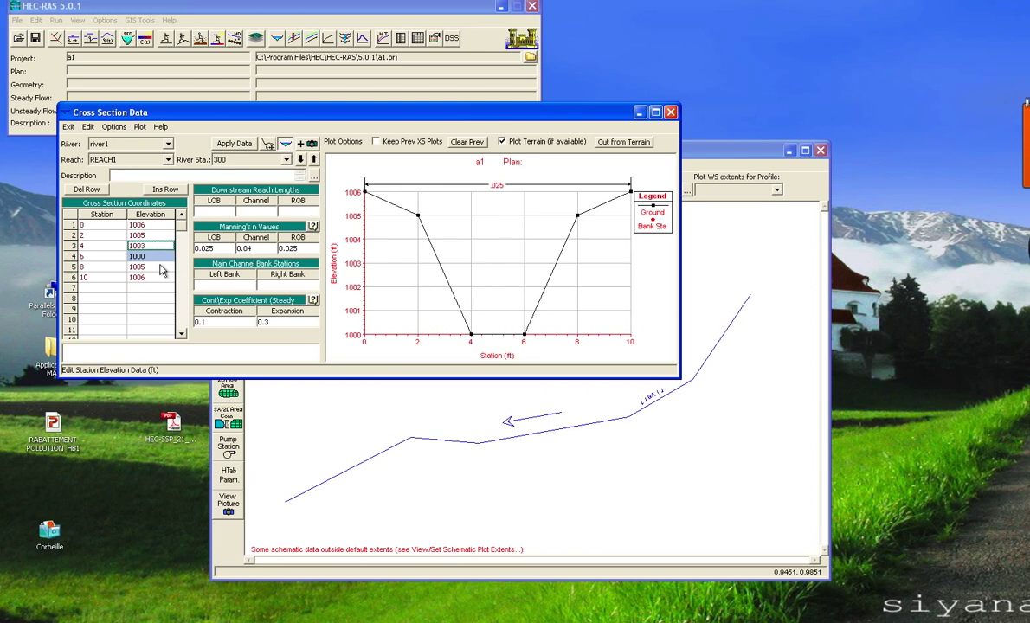
{"action": "left_click", "coordinate": [158, 259]}
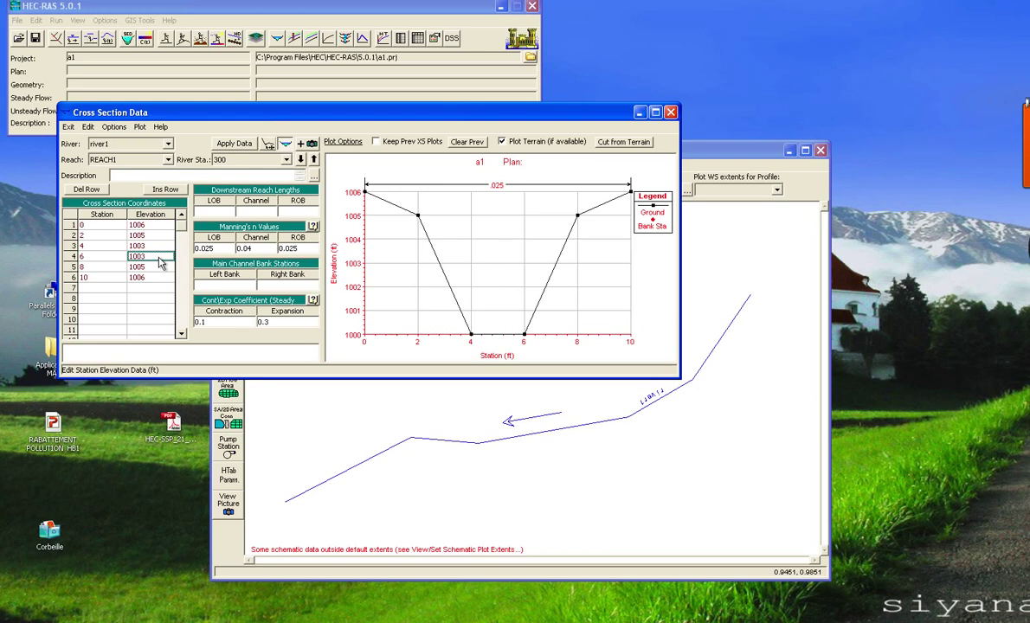
Change the elevations at stations 2 and 8 of river station 300 to 1008.
{"action": "left_click", "coordinate": [151, 234]}
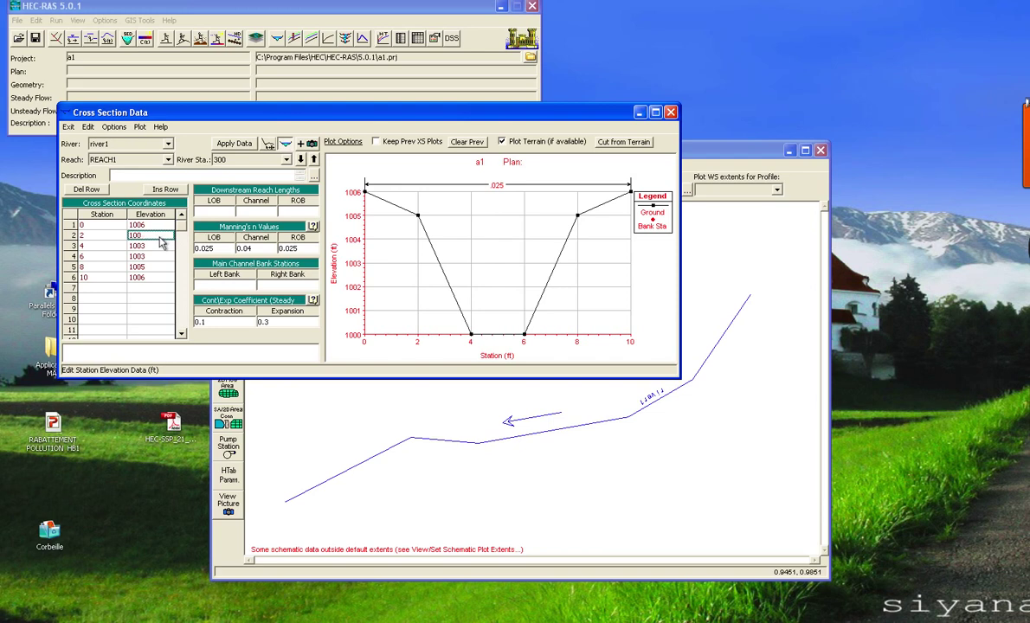
{"action": "left_click", "coordinate": [151, 268]}
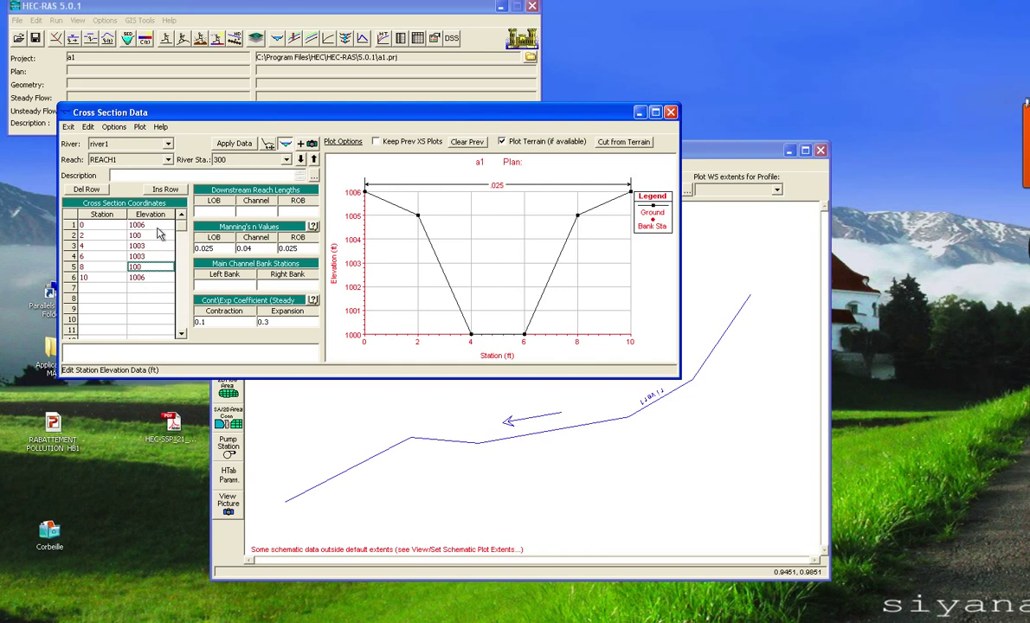
{"action": "left_click", "coordinate": [152, 236]}
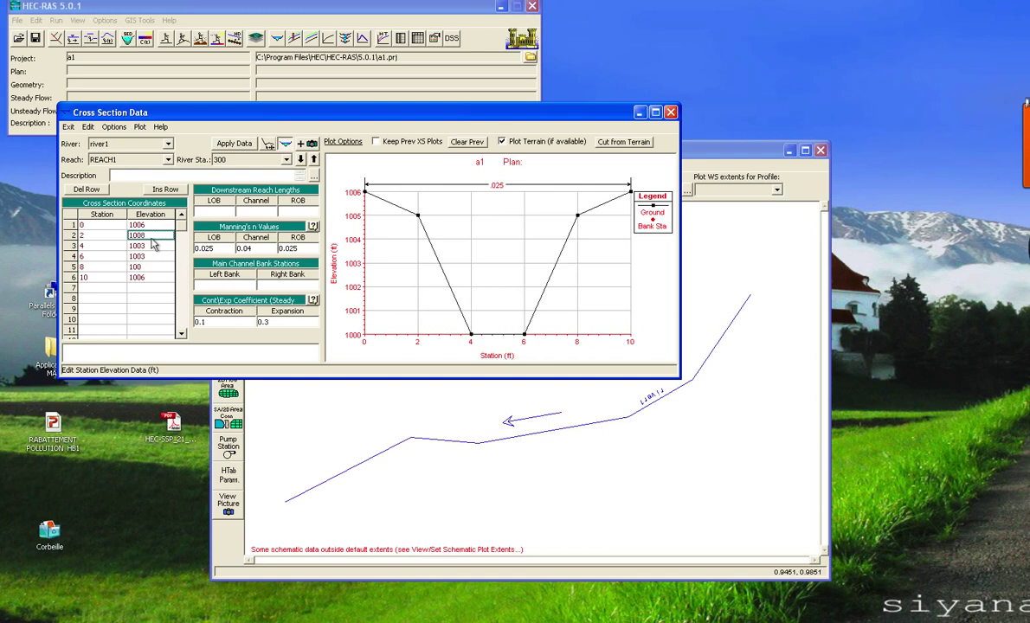
{"action": "left_click", "coordinate": [139, 266]}
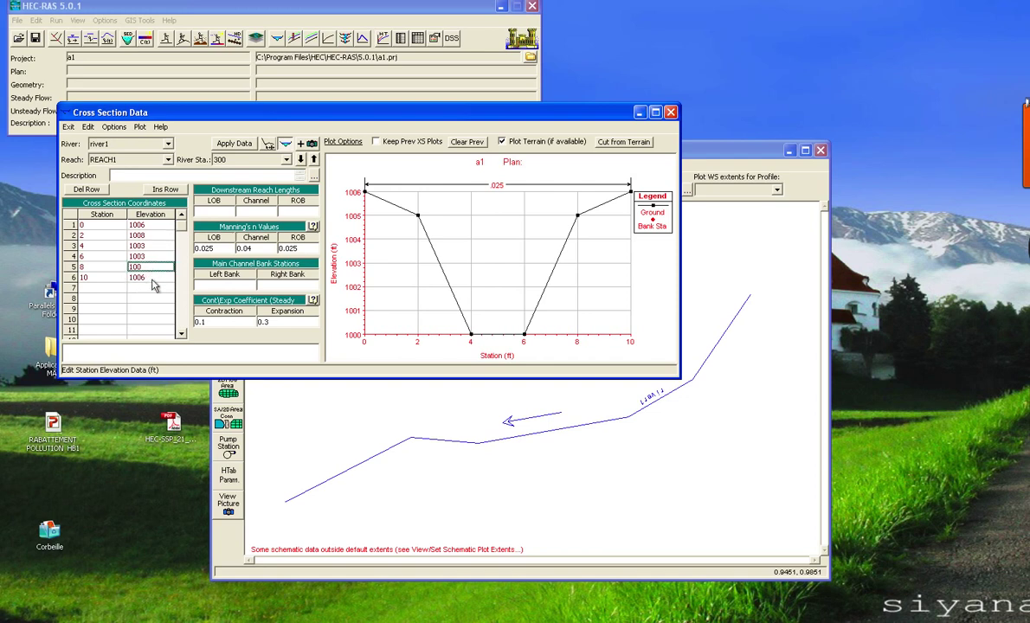
Change the elevation at station 0 of river station 300 to 1008.5.
{"action": "left_click", "coordinate": [155, 225]}
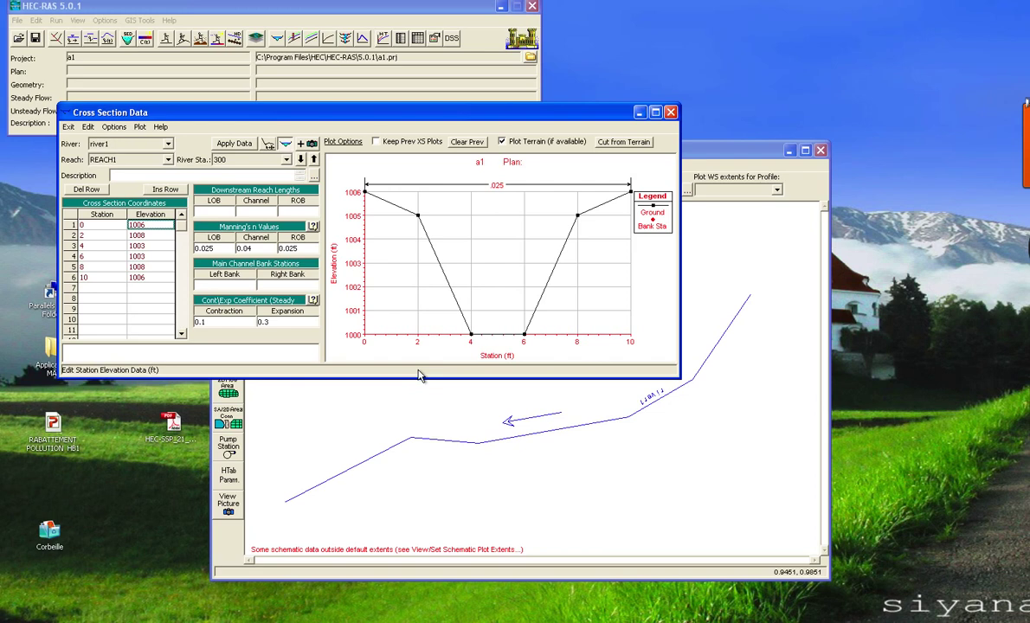
{"action": "key", "text": "BackSpace"}
{"action": "type", "text": "8.5"}
{"action": "left_click", "coordinate": [145, 279]}
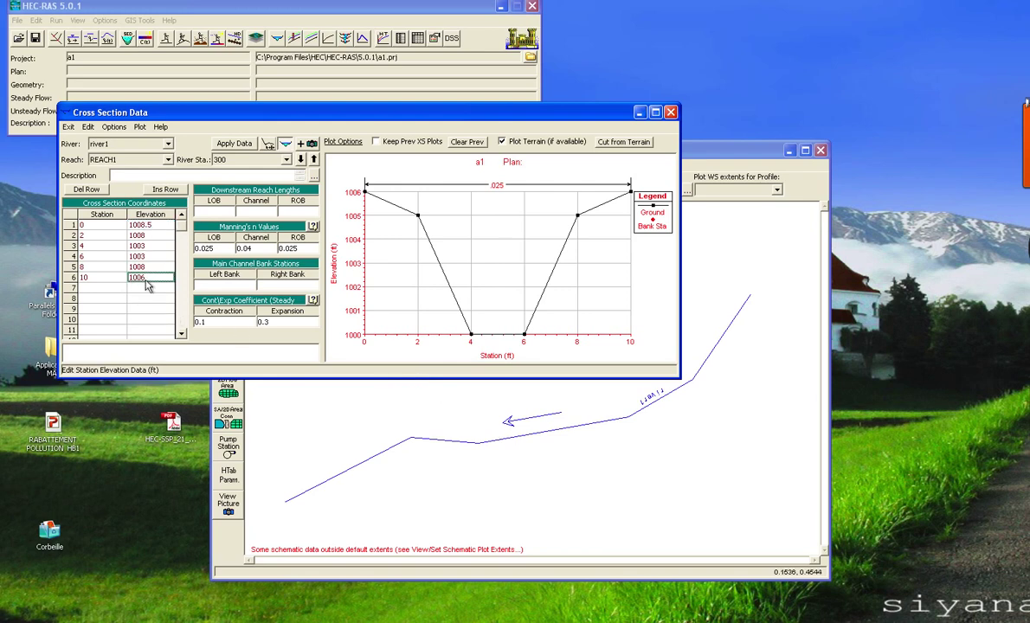
Change the elevation at station 0 of river station 300 to 1009.5.
{"action": "left_click", "coordinate": [146, 225]}
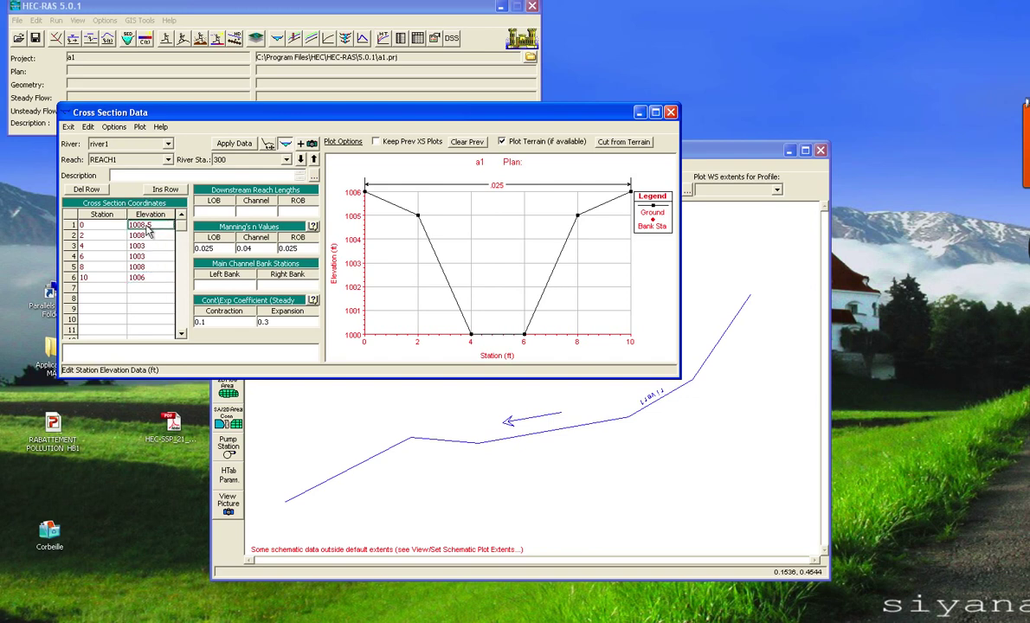
{"action": "left_click", "coordinate": [147, 229]}
{"action": "left_click", "coordinate": [148, 232]}
{"action": "left_click", "coordinate": [148, 231]}
{"action": "left_click", "coordinate": [149, 226]}
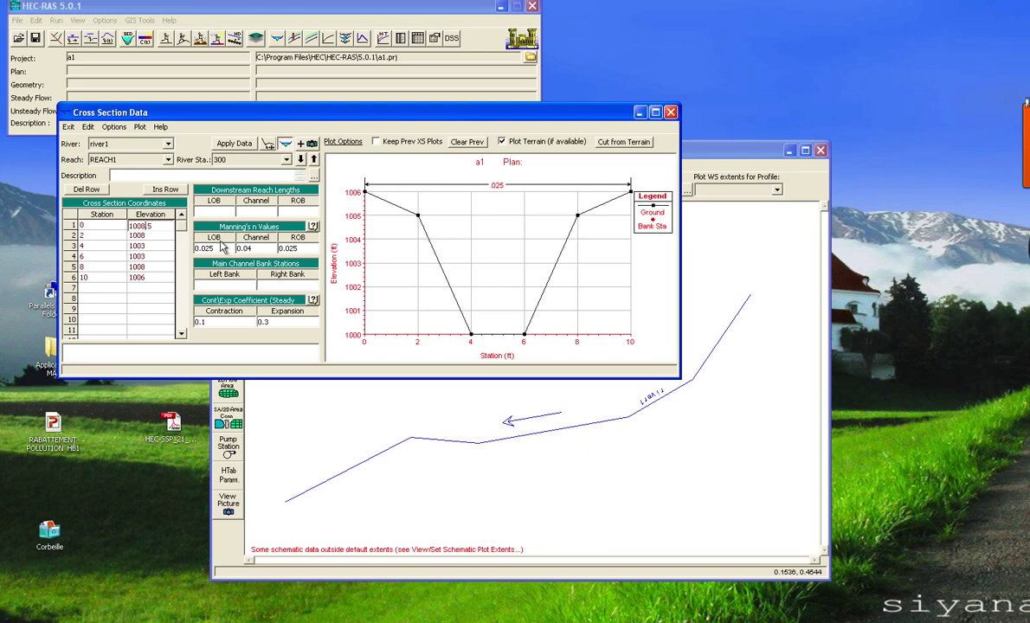
{"action": "key", "text": "BackSpace"}
{"action": "key", "text": "BackSpace"}
{"action": "type", "text": "9."}
Set the elevation at station 10 of river station 300 to 1009.5 and apply the data.
{"action": "left_click", "coordinate": [149, 277]}
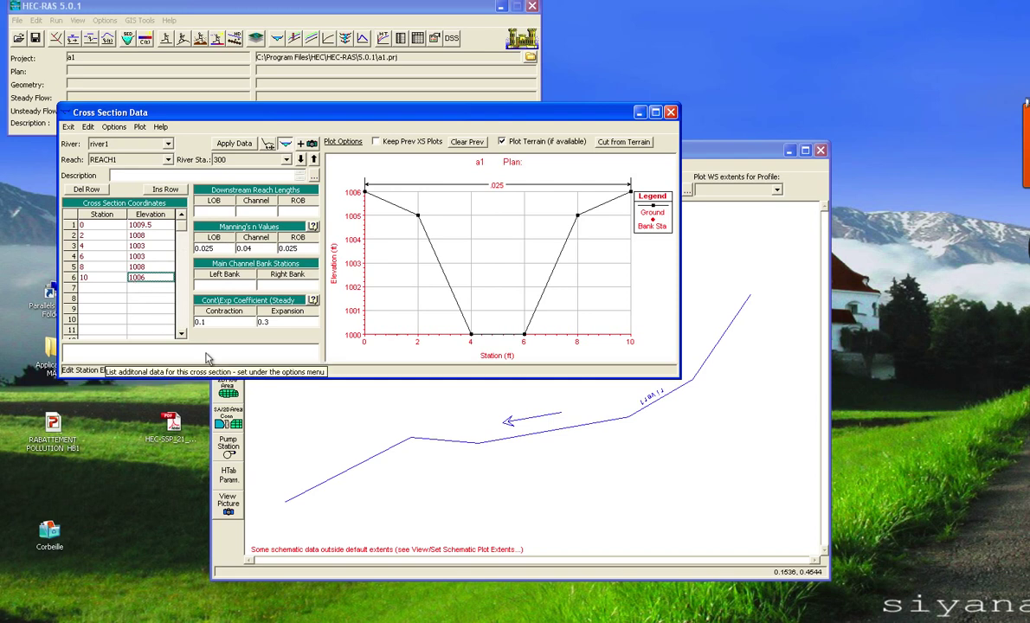
{"action": "key", "text": "BackSpace"}
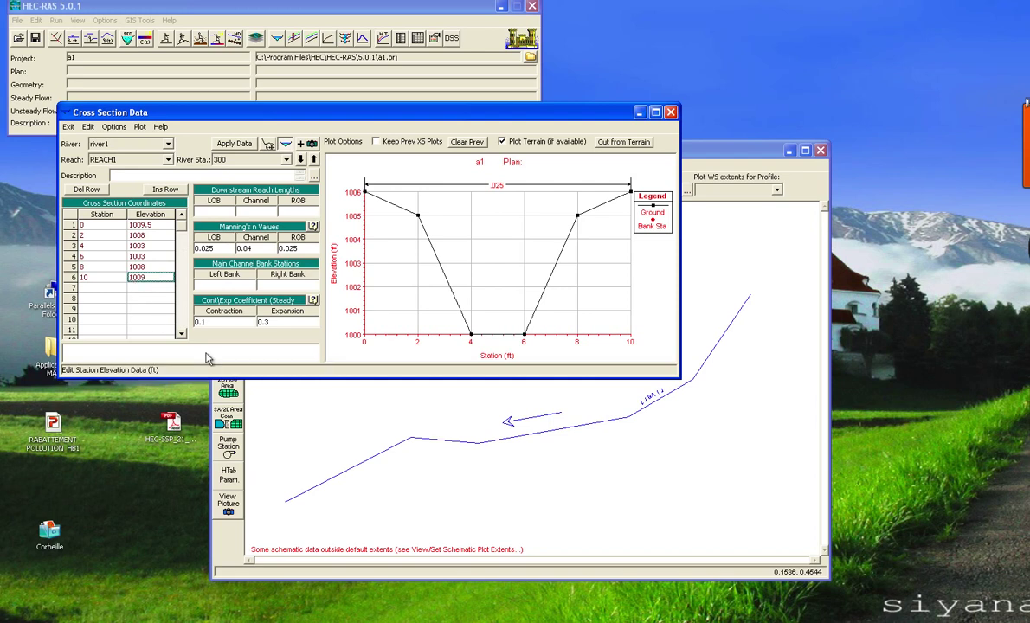
{"action": "type", "text": "9.5"}
{"action": "left_click", "coordinate": [227, 145]}
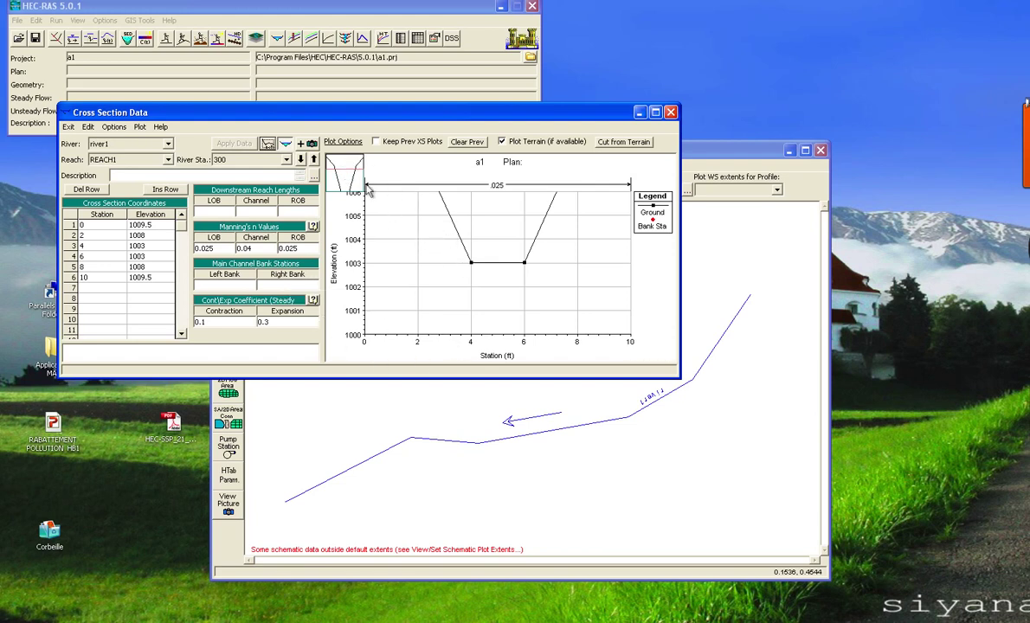
Rescale the cross section plot to its full extent and inspect the ground line.
{"action": "left_click", "coordinate": [338, 148]}
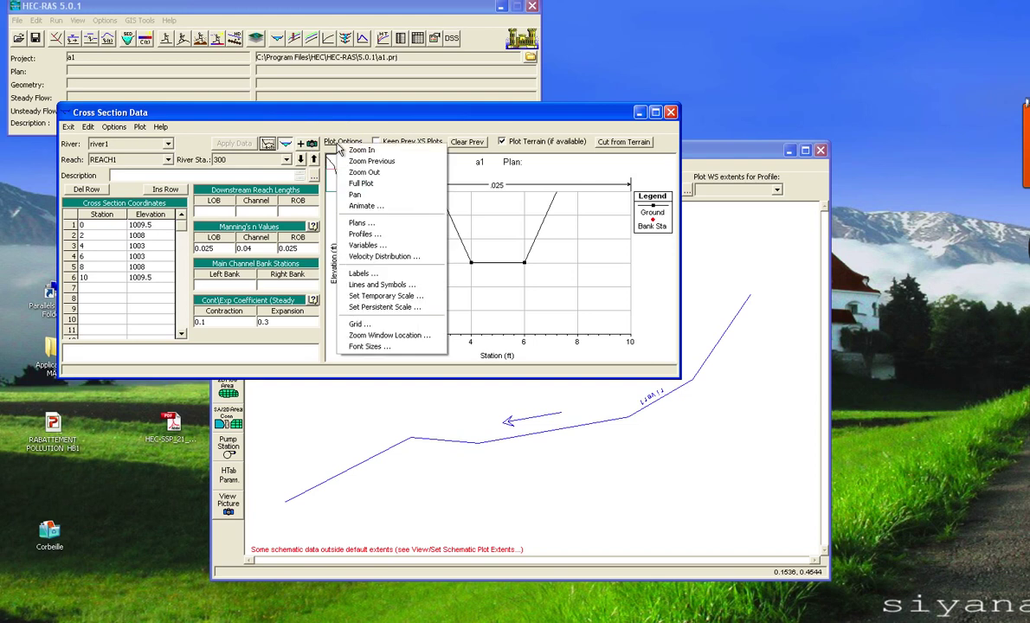
{"action": "left_click", "coordinate": [351, 183]}
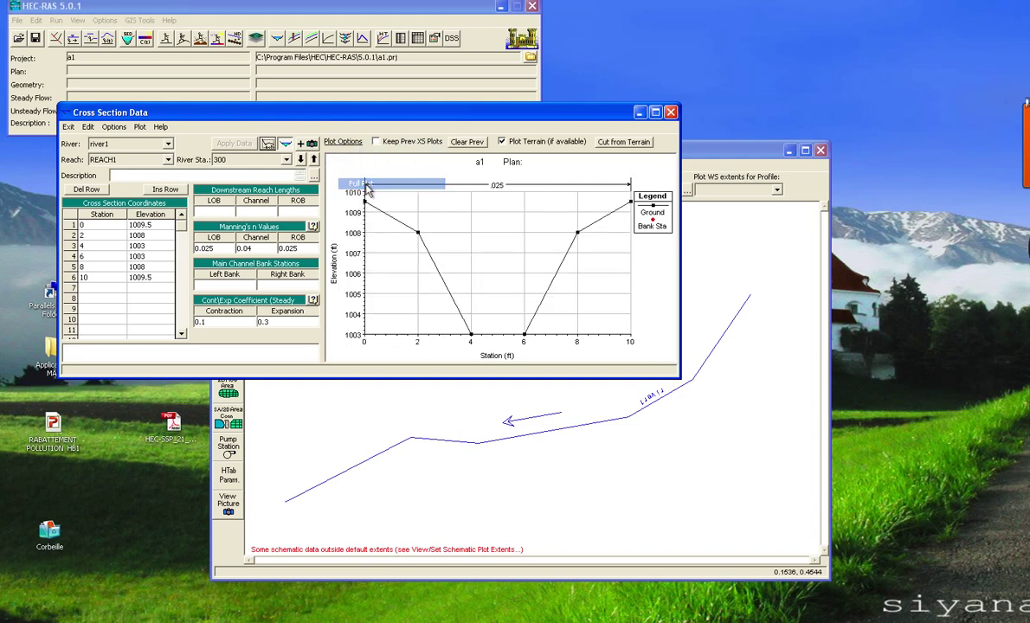
{"action": "left_click", "coordinate": [403, 225]}
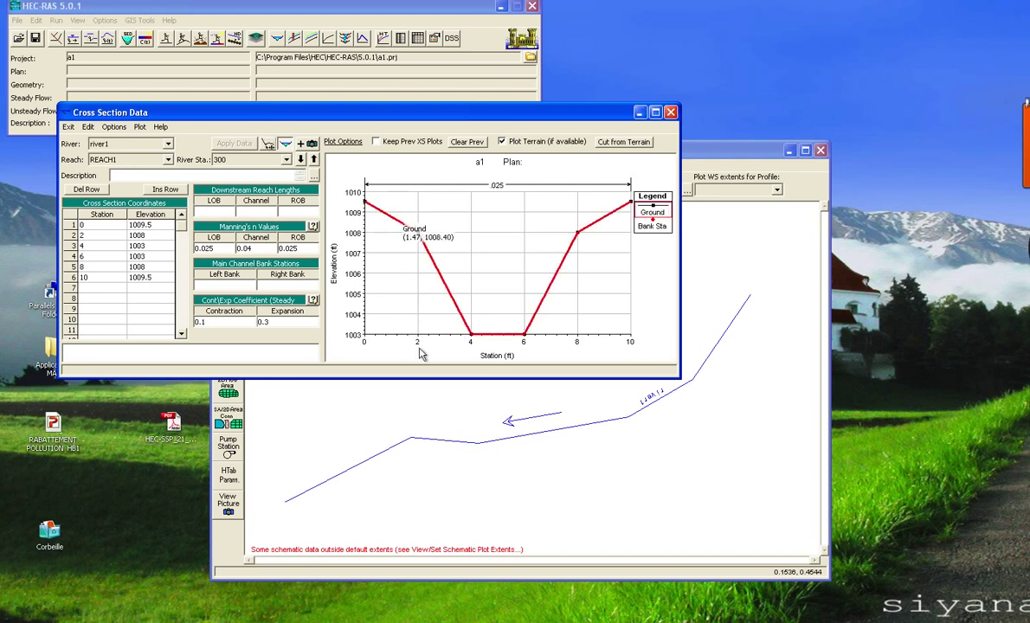
Set the main channel bank stations of river station 300 to 2 and 8, and apply the data.
{"action": "left_click", "coordinate": [223, 284]}
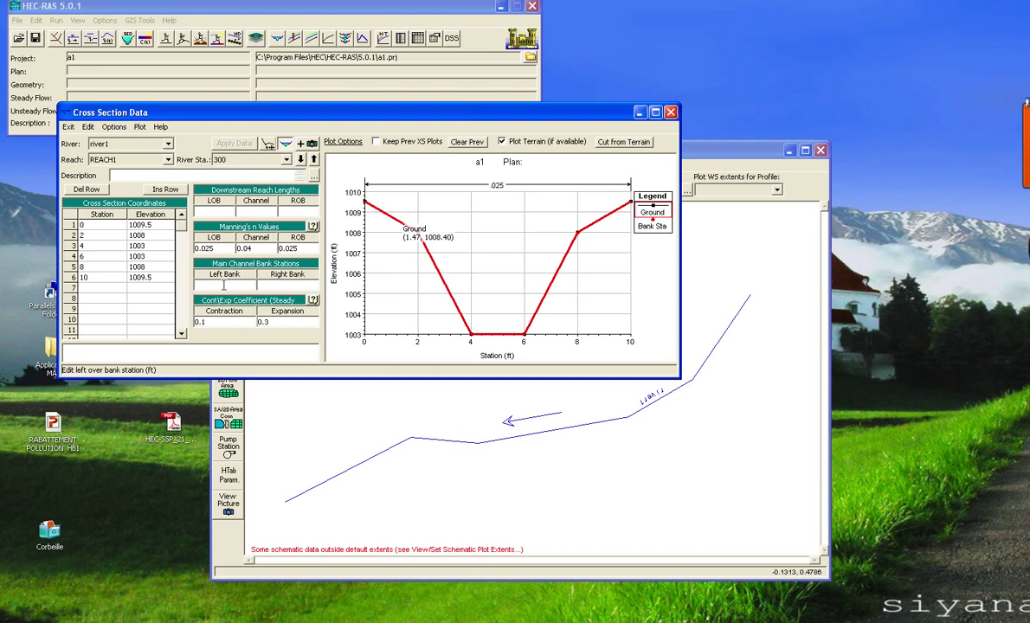
{"action": "type", "text": "2"}
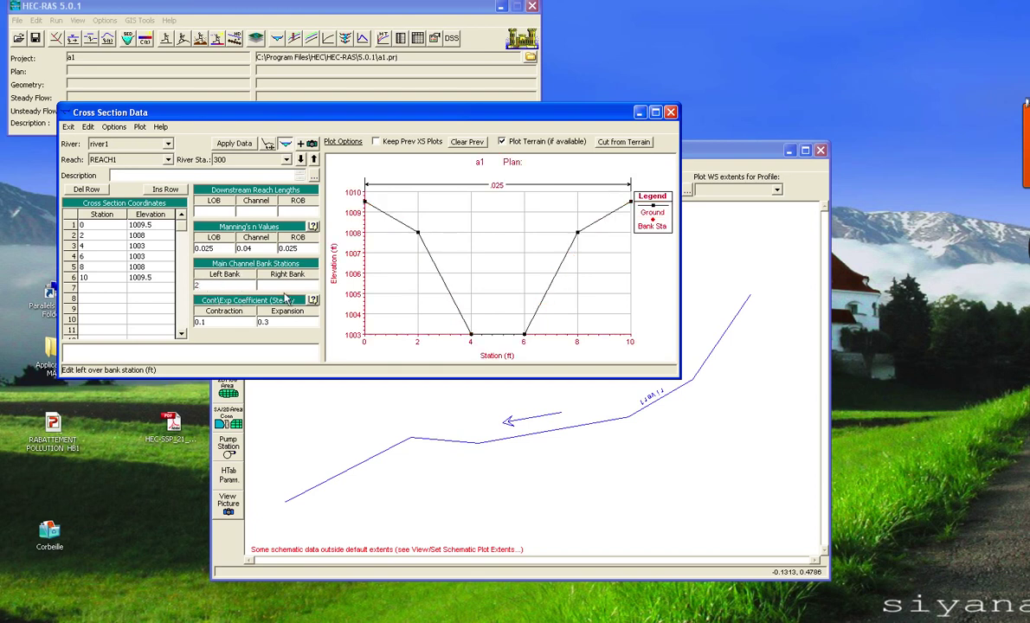
{"action": "left_click", "coordinate": [279, 286]}
{"action": "type", "text": "8"}
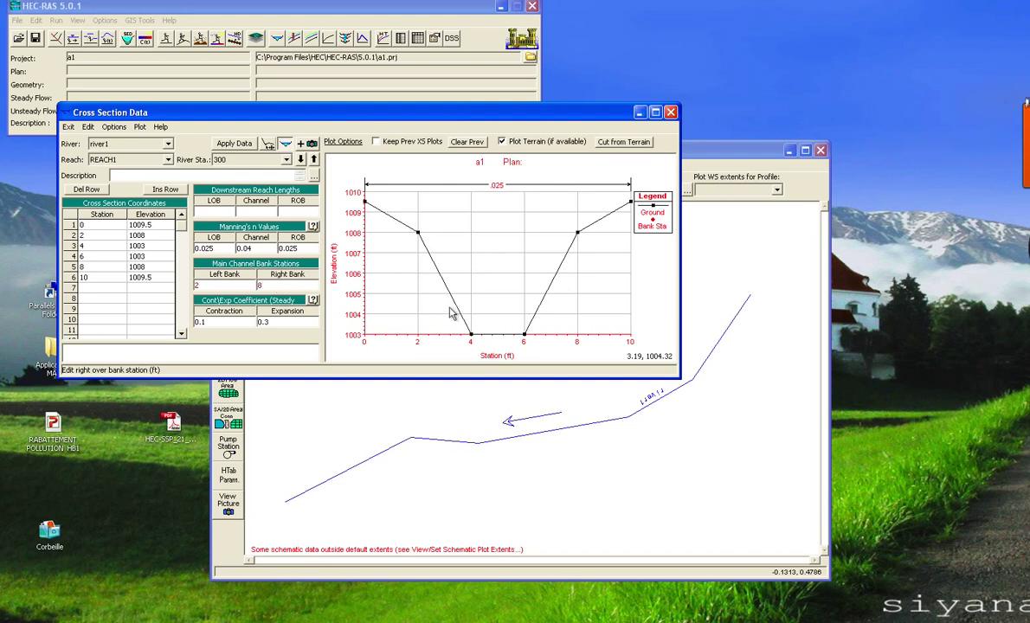
{"action": "left_click", "coordinate": [235, 143]}
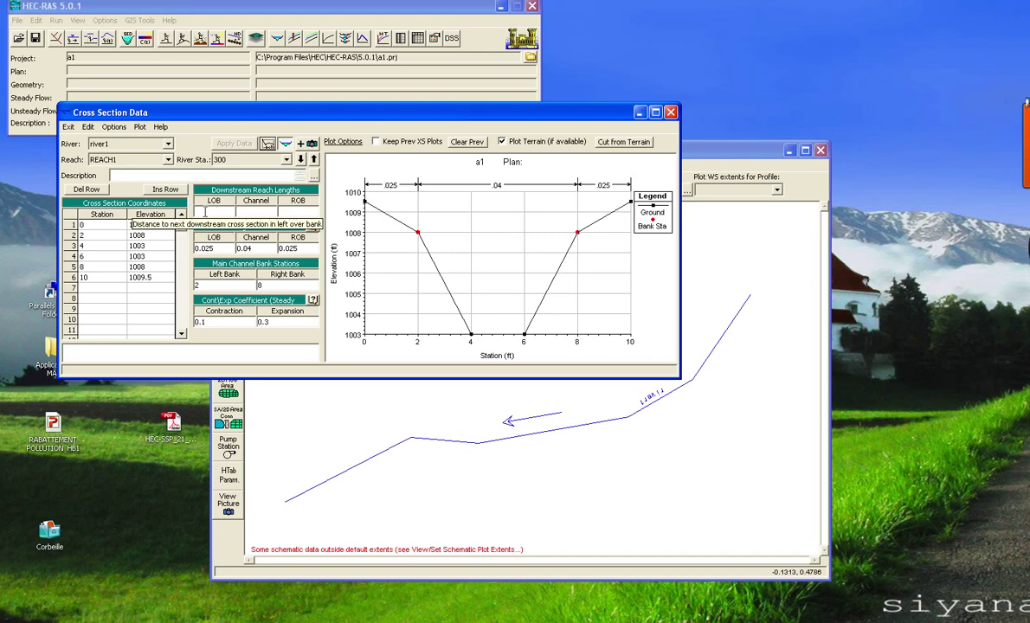
Set the LOB, Channel and ROB downstream reach lengths to 300, apply the data and close the cross section editor.
{"action": "left_click", "coordinate": [204, 211]}
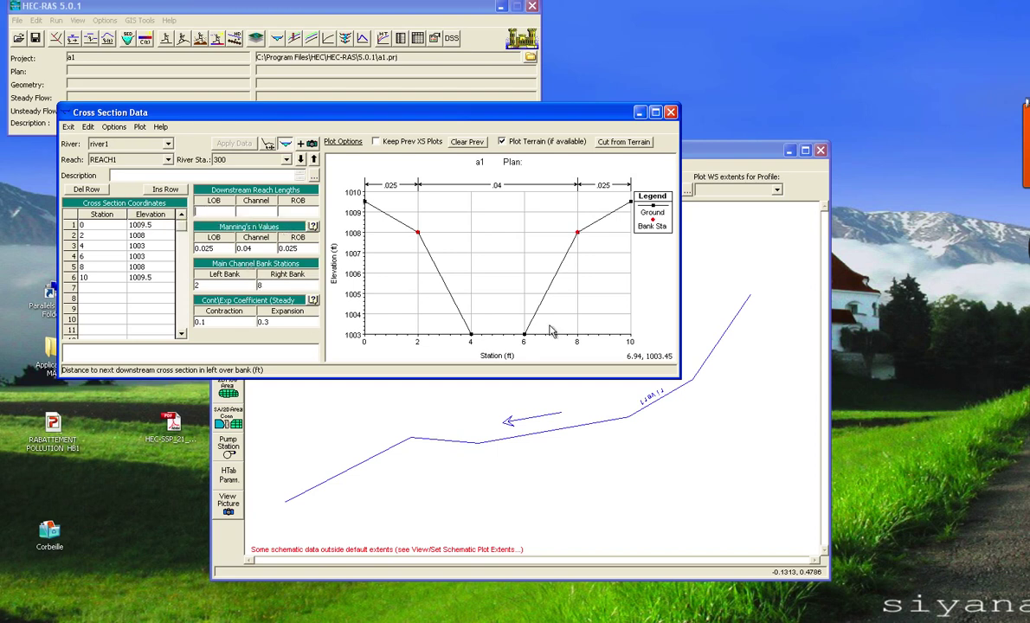
{"action": "type", "text": "300"}
{"action": "left_click", "coordinate": [260, 210]}
{"action": "type", "text": "3"}
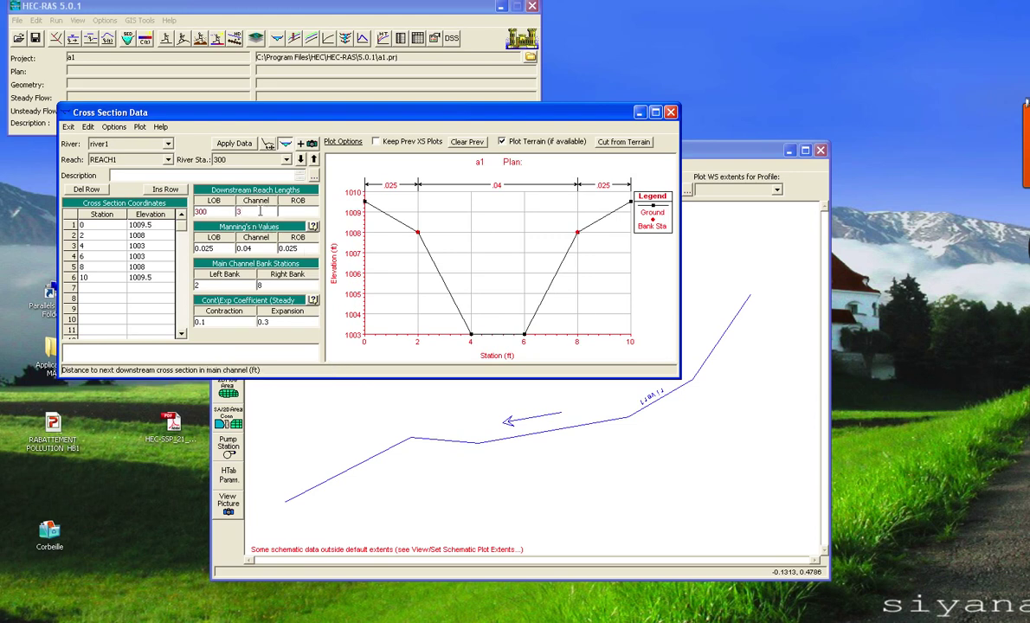
{"action": "type", "text": "00"}
{"action": "left_click", "coordinate": [287, 211]}
{"action": "type", "text": "300"}
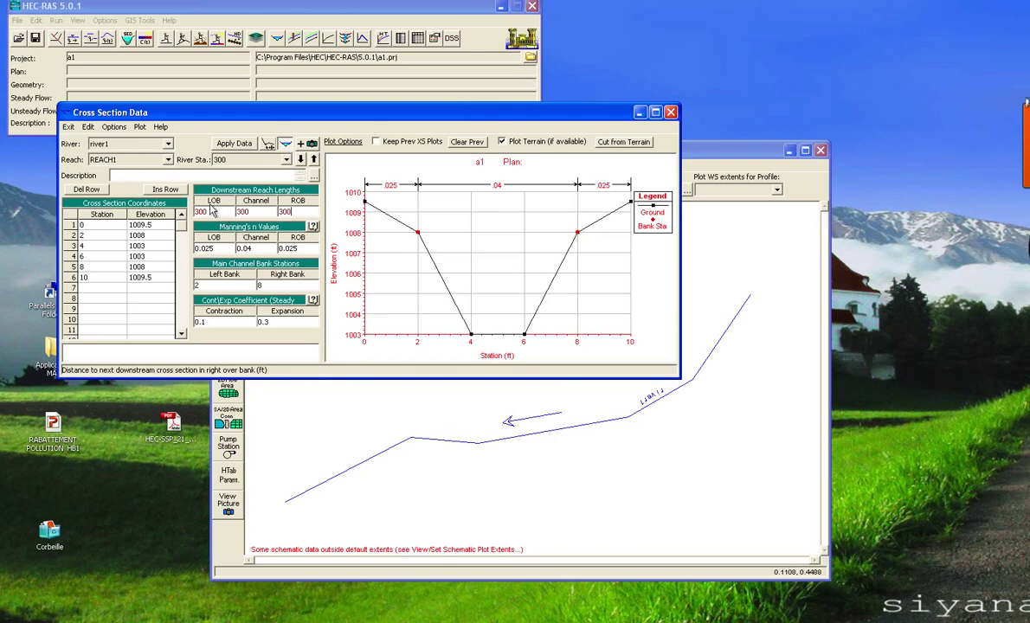
{"action": "left_click_drag", "start_coordinate": [412, 111], "coordinate": [399, 25]}
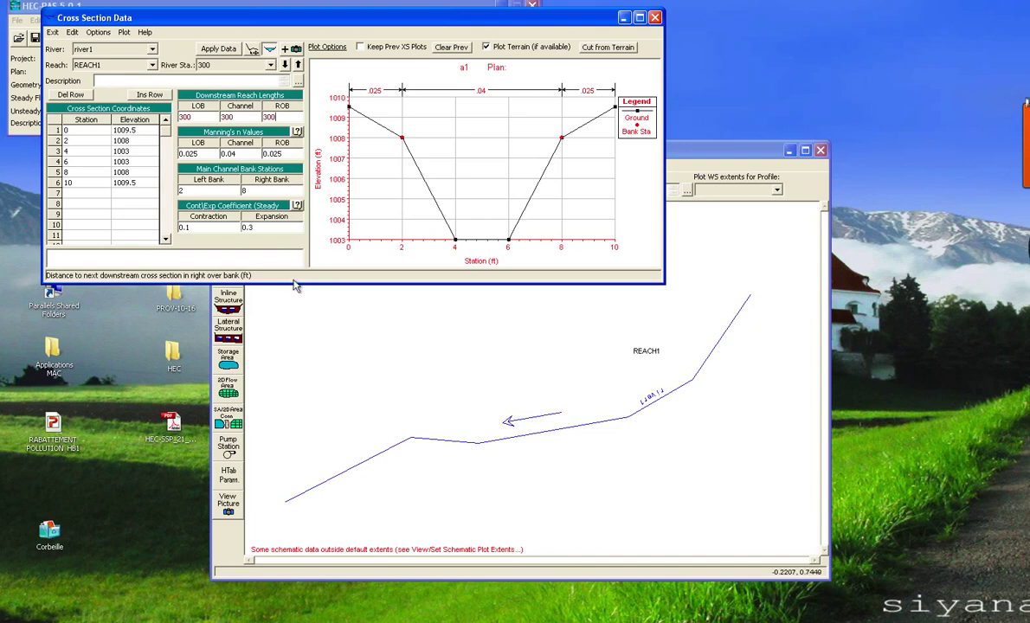
{"action": "left_click", "coordinate": [219, 50]}
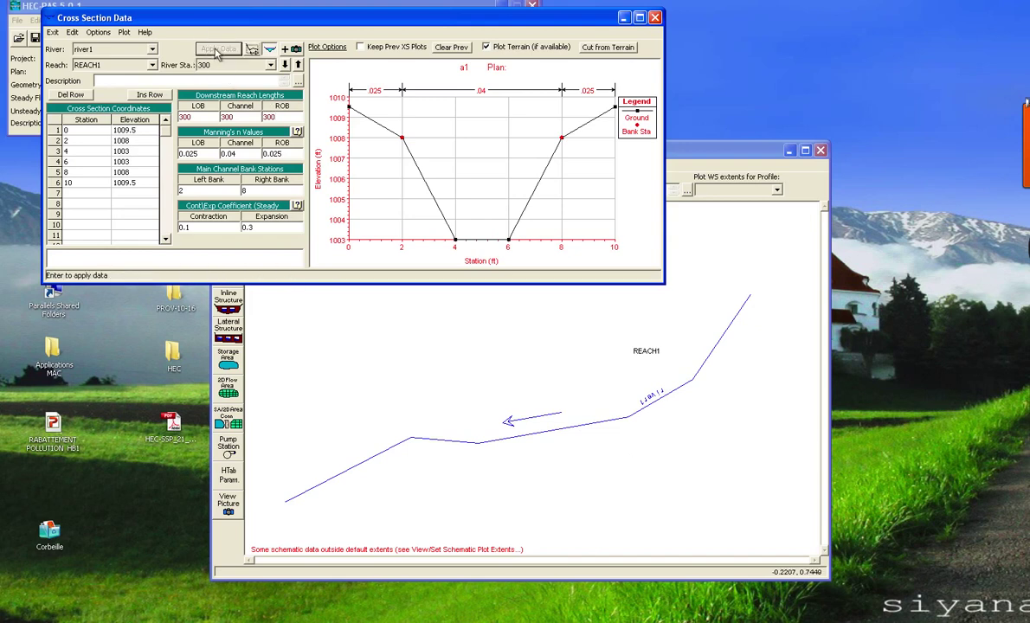
{"action": "mouse_move", "coordinate": [370, 123]}
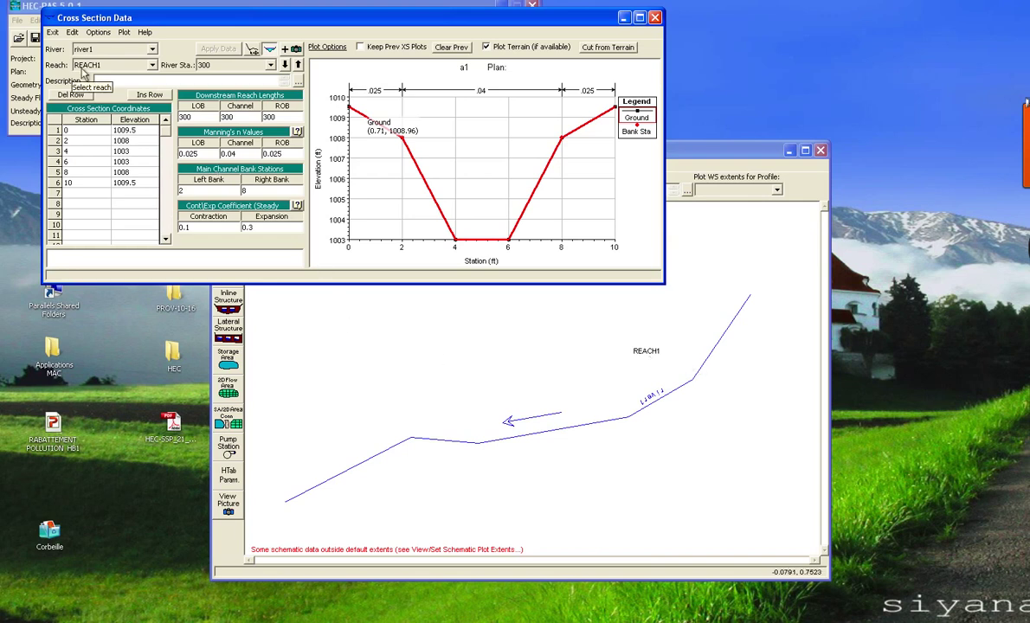
{"action": "left_click", "coordinate": [654, 19]}
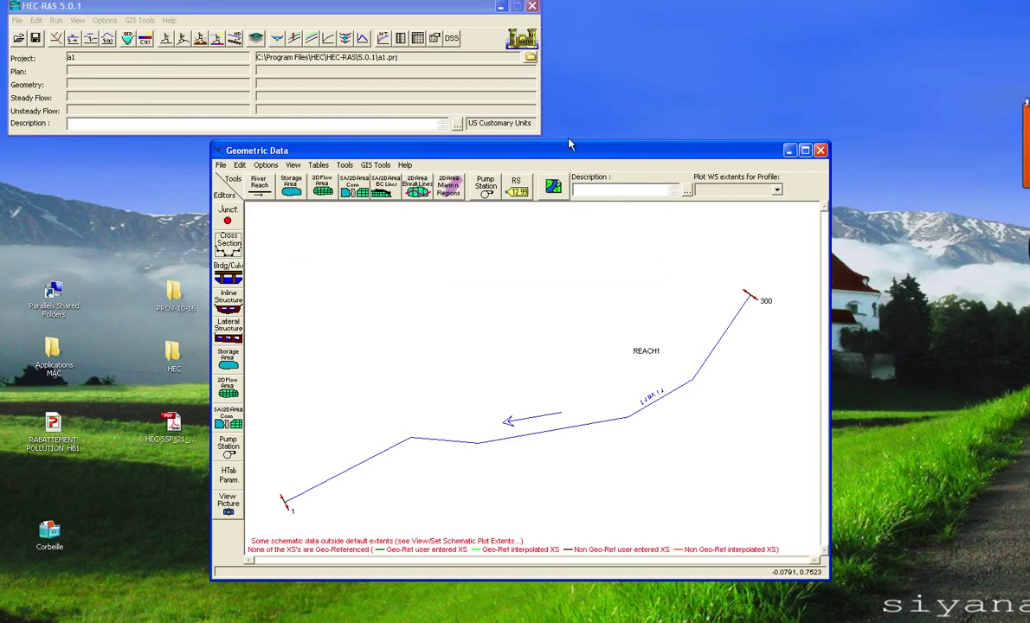
Interpolate new cross sections between river stations 300 and 1 with a maximum distance of 20 ft.
{"action": "left_click", "coordinate": [345, 165]}
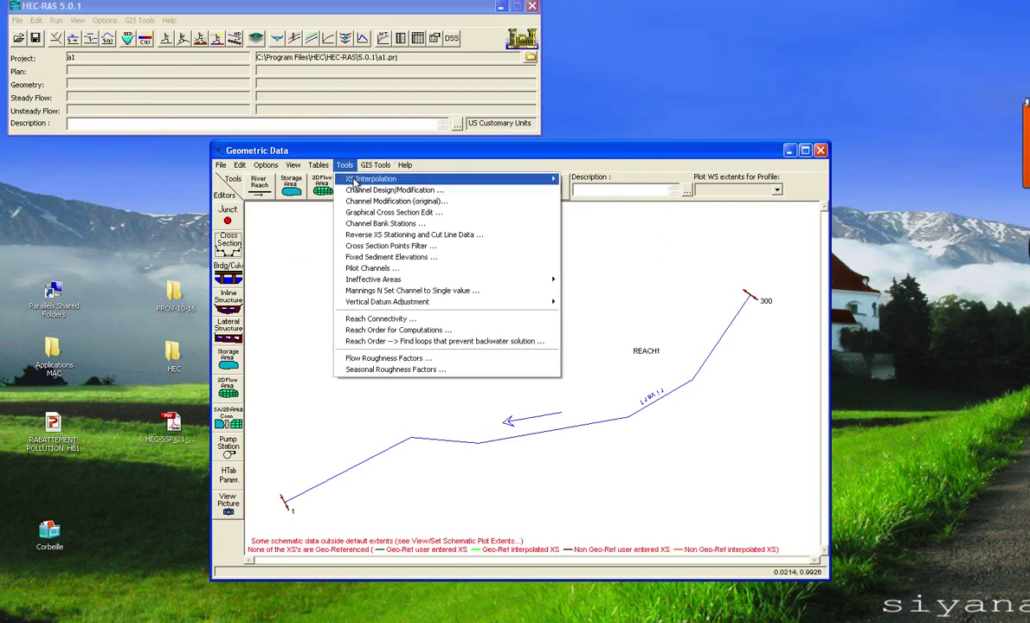
{"action": "mouse_move", "coordinate": [355, 180]}
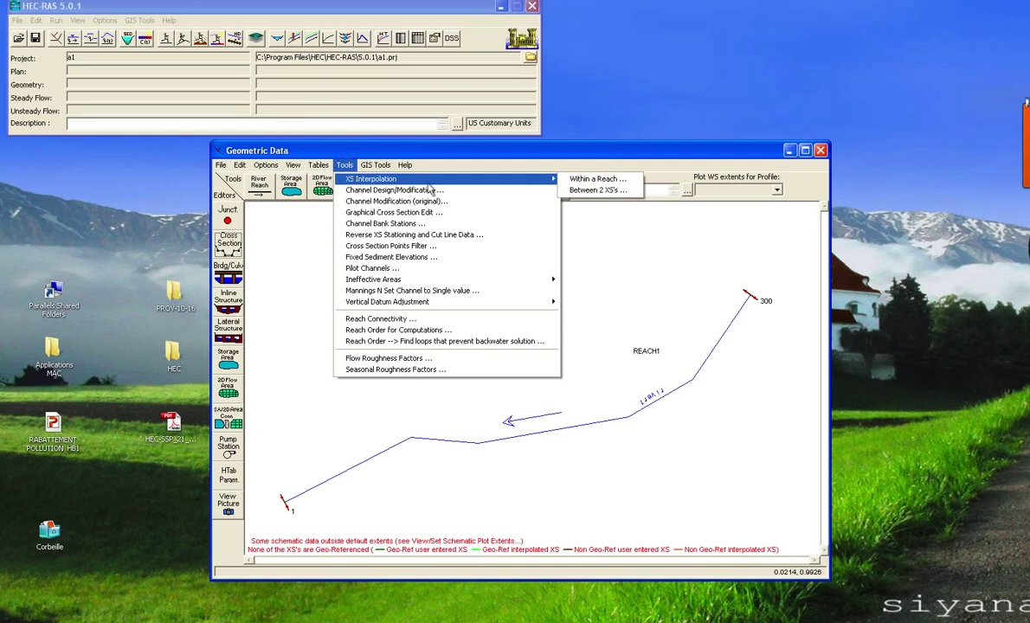
{"action": "left_click", "coordinate": [578, 191]}
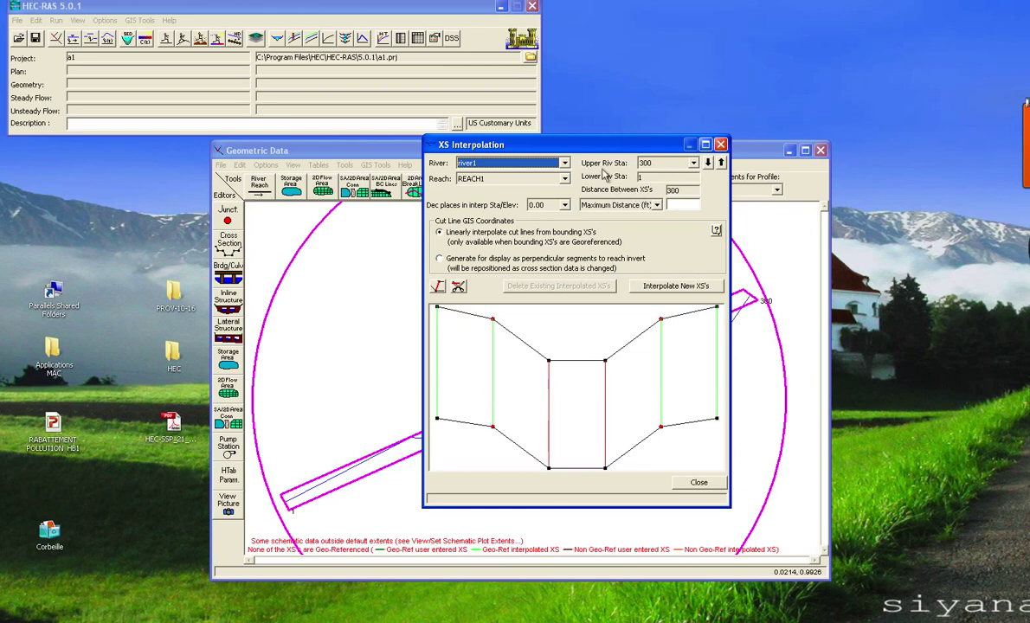
{"action": "left_click_drag", "start_coordinate": [627, 149], "coordinate": [477, 132]}
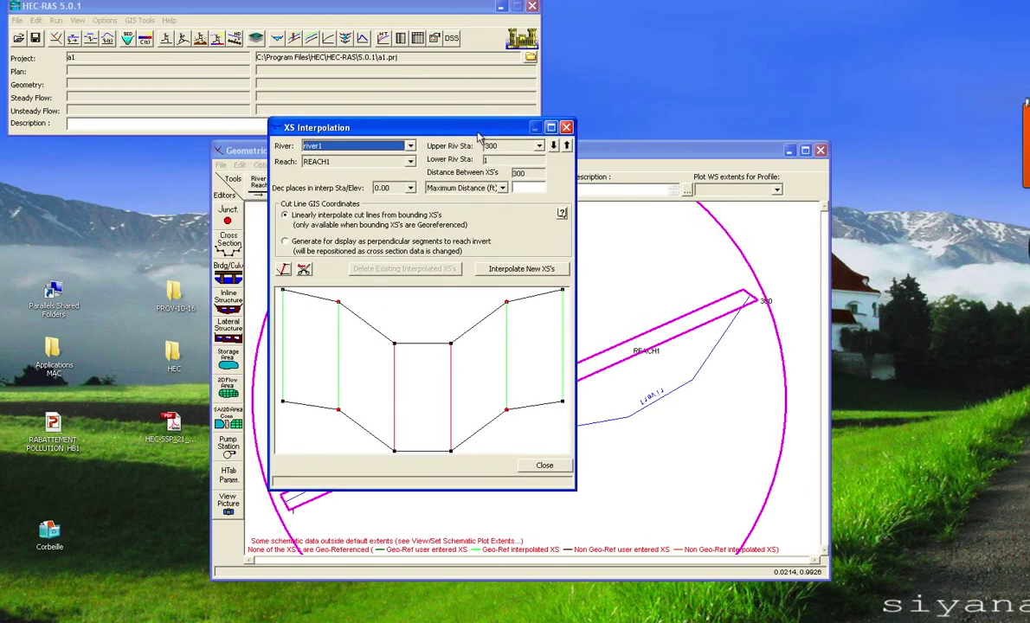
{"action": "left_click", "coordinate": [528, 189]}
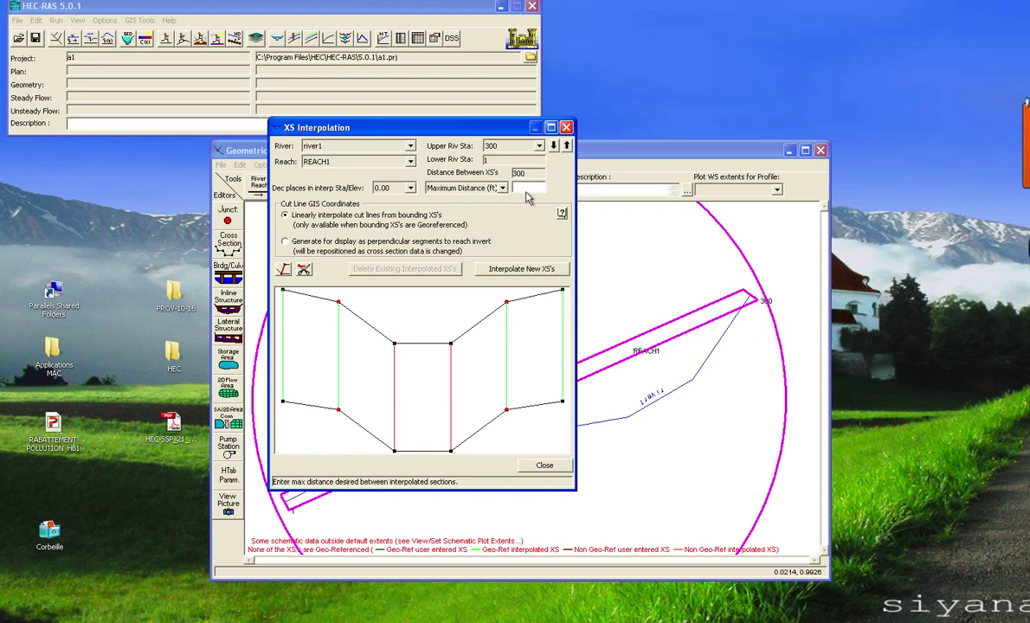
{"action": "type", "text": "2"}
{"action": "type", "text": "5"}
{"action": "key", "text": "BackSpace"}
{"action": "key", "text": "BackSpace"}
{"action": "type", "text": "20"}
{"action": "left_click", "coordinate": [537, 272]}
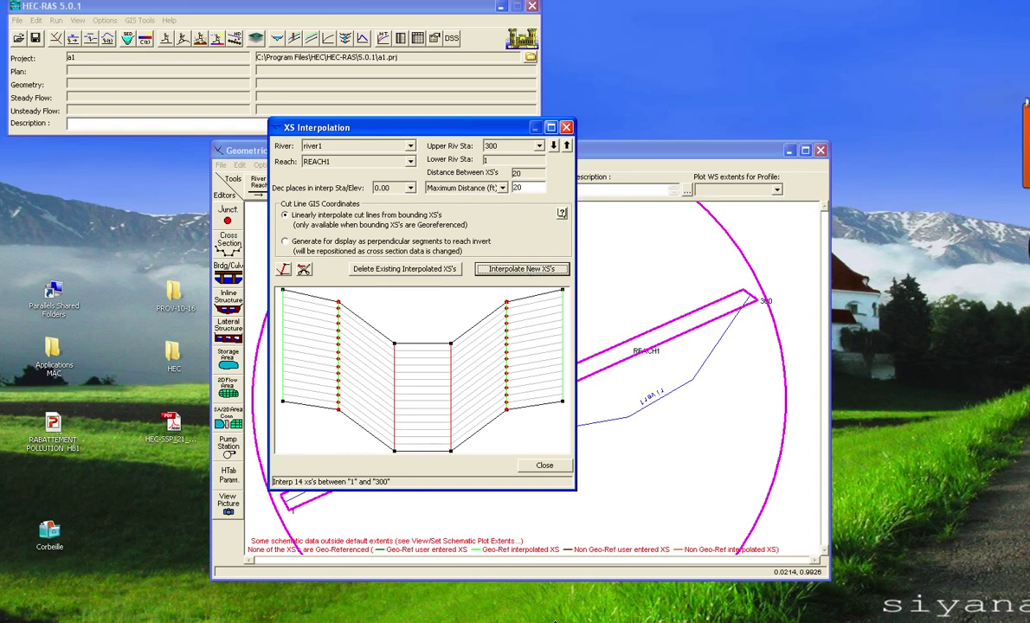
{"action": "left_click", "coordinate": [551, 467]}
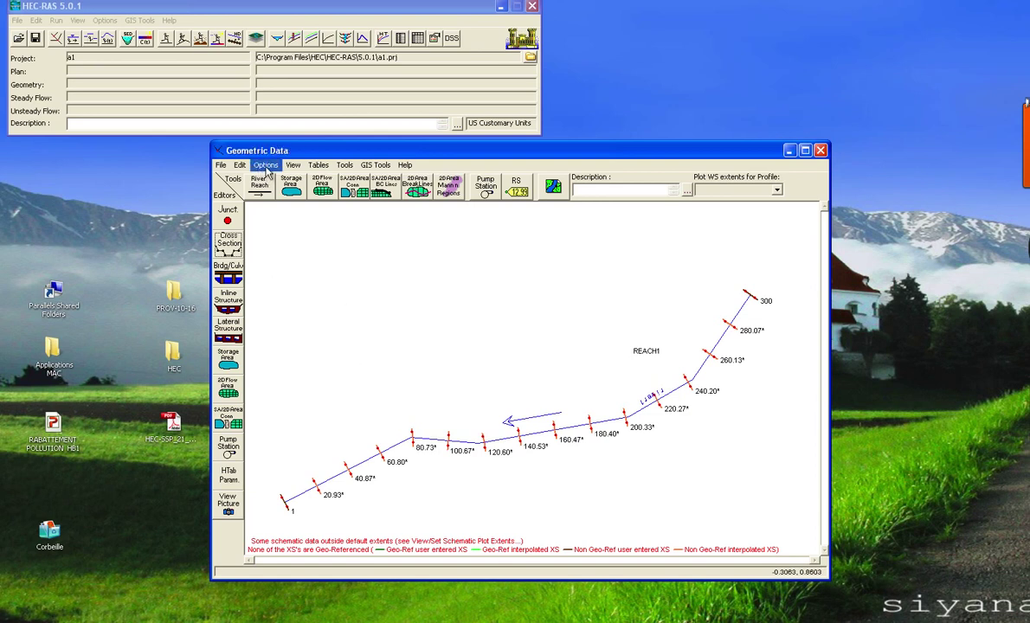
Save the geometry data under the title geom1.
{"action": "left_click", "coordinate": [220, 164]}
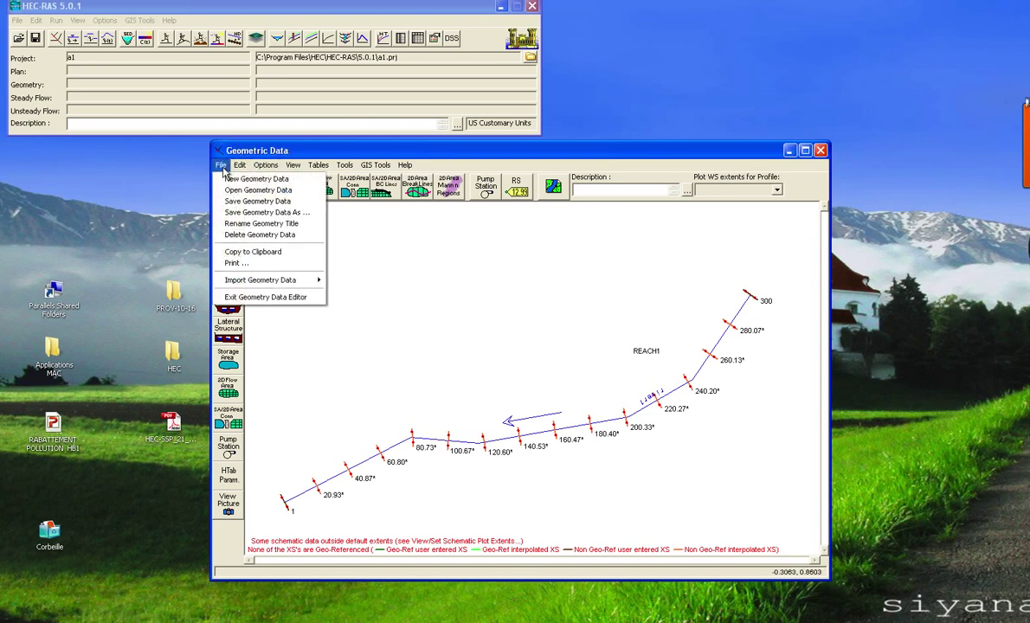
{"action": "left_click", "coordinate": [248, 213]}
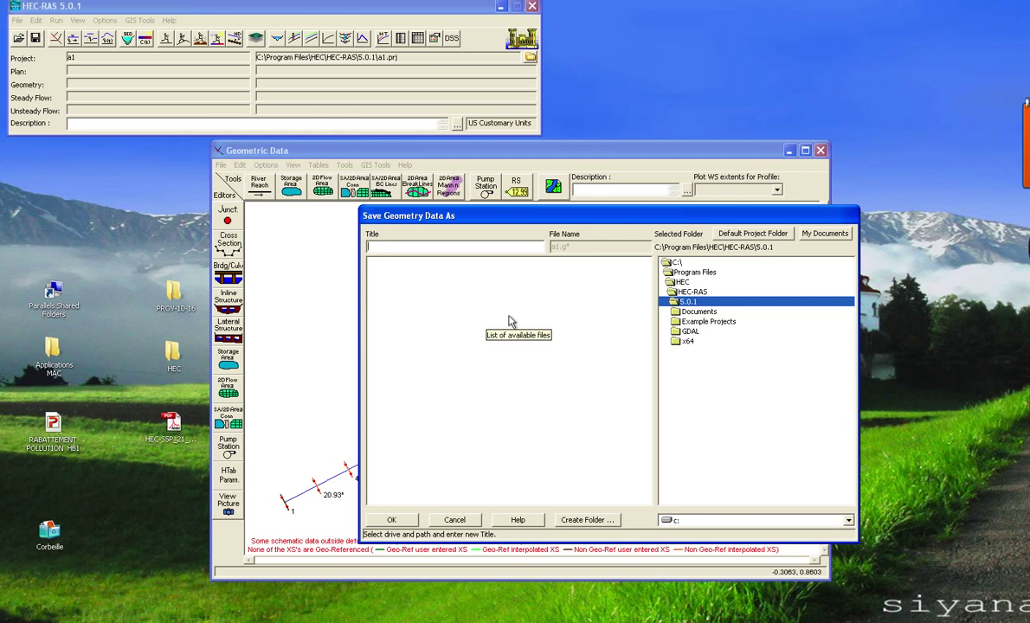
{"action": "type", "text": "geom1"}
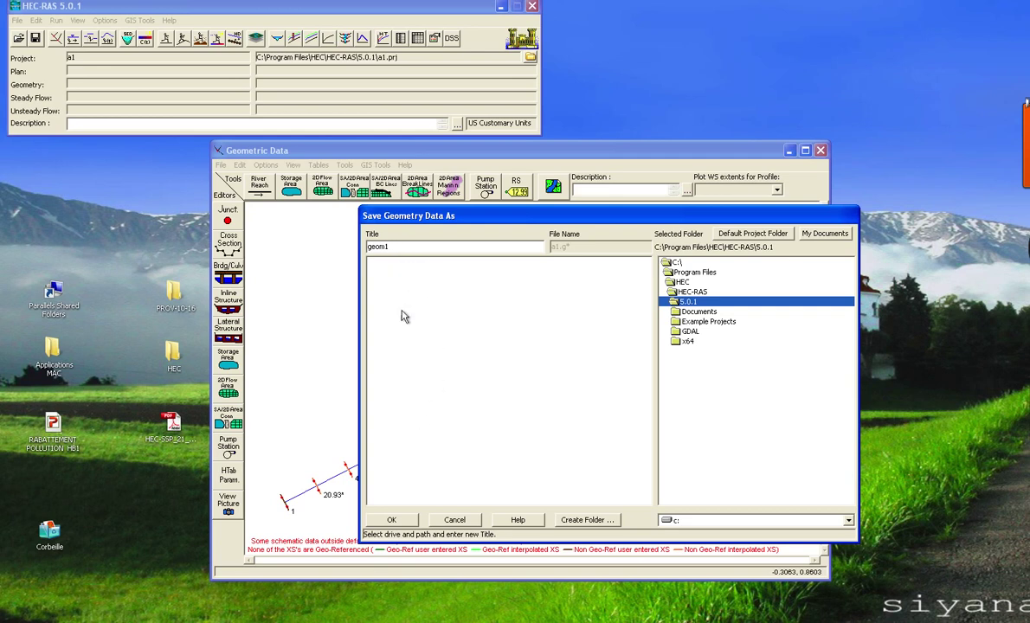
{"action": "left_click", "coordinate": [404, 521]}
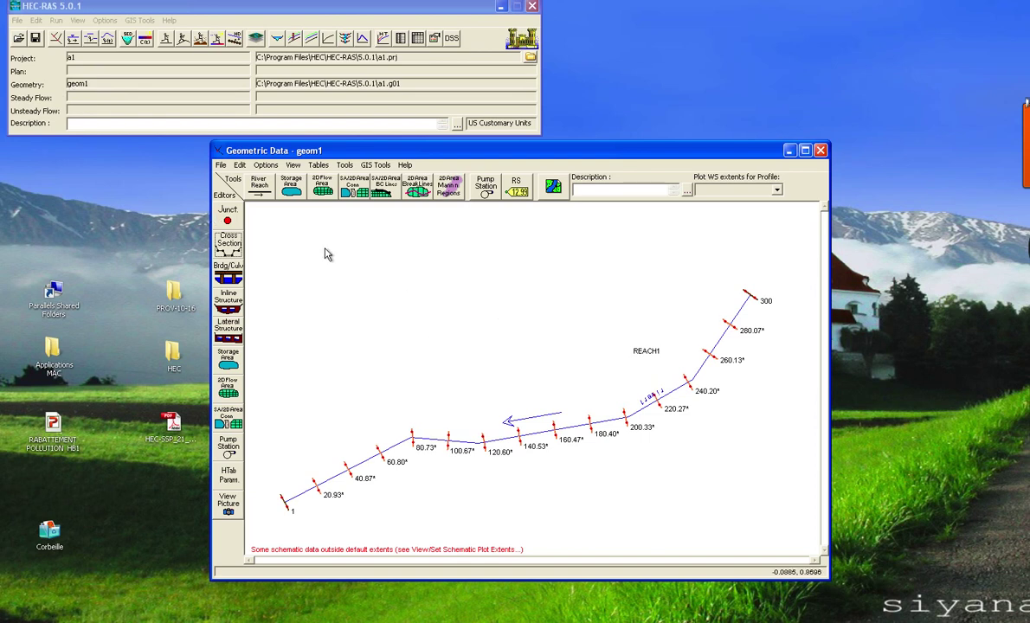
Open the steady flow data and rename the single flow profile as T=50ans.
{"action": "left_click", "coordinate": [74, 39]}
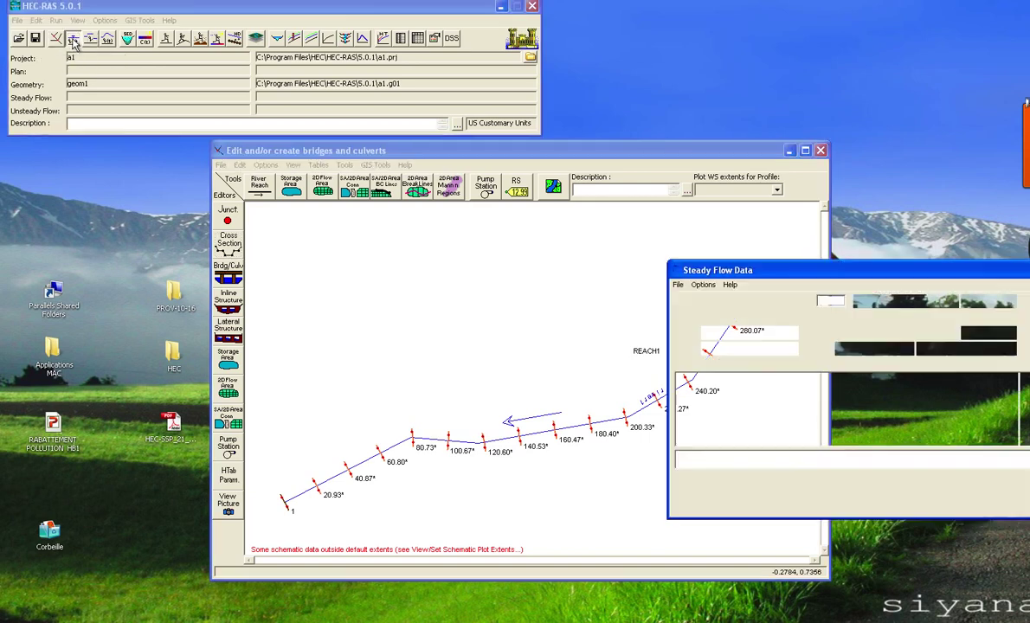
{"action": "left_click_drag", "start_coordinate": [952, 272], "coordinate": [455, 169]}
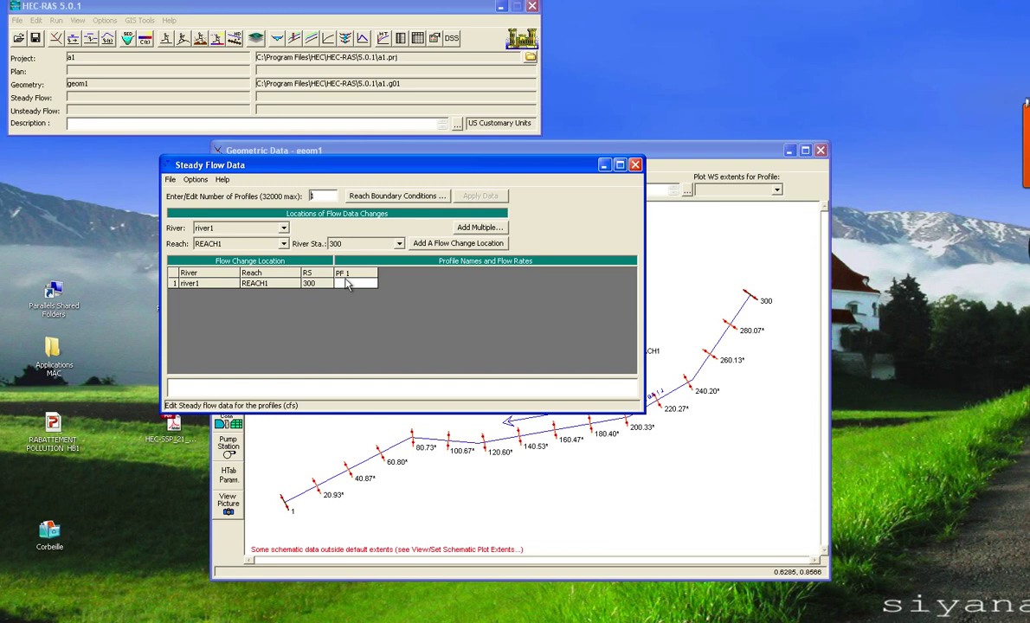
{"action": "left_click", "coordinate": [196, 181]}
{"action": "left_click", "coordinate": [213, 265]}
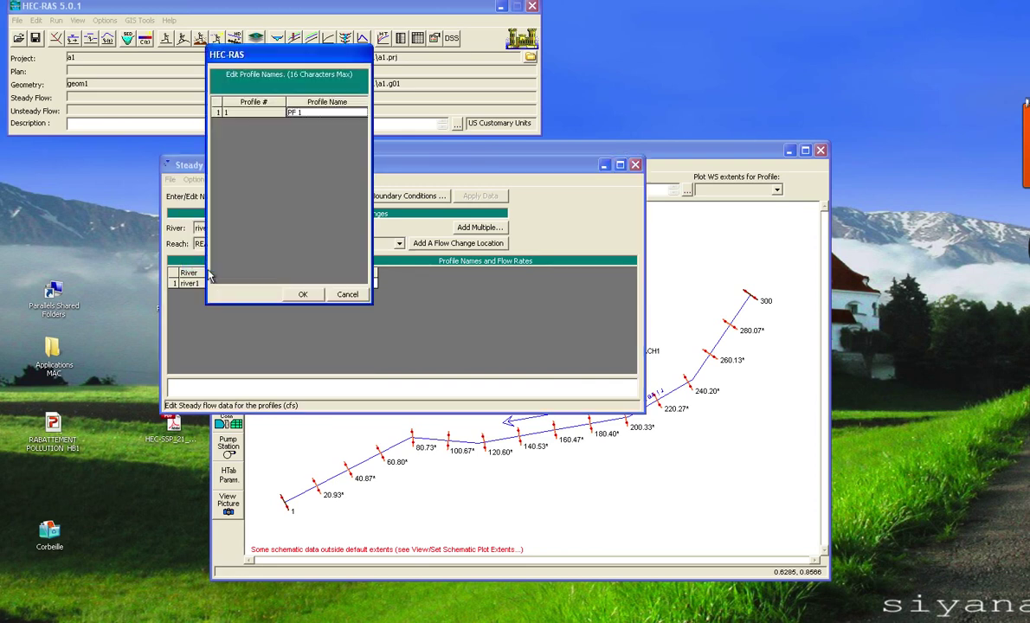
{"action": "left_click", "coordinate": [309, 113]}
{"action": "key", "text": "BackSpace"}
{"action": "key", "text": "BackSpace"}
{"action": "key", "text": "BackSpace"}
{"action": "key", "text": "BackSpace"}
{"action": "type", "text": "T"}
{"action": "type", "text": "+"}
{"action": "key", "text": "BackSpace"}
{"action": "type", "text": "=50ans"}
{"action": "left_click", "coordinate": [303, 294]}
Set the T=50ans flow rate at river station 300 to 150 and apply the data.
{"action": "left_click", "coordinate": [370, 283]}
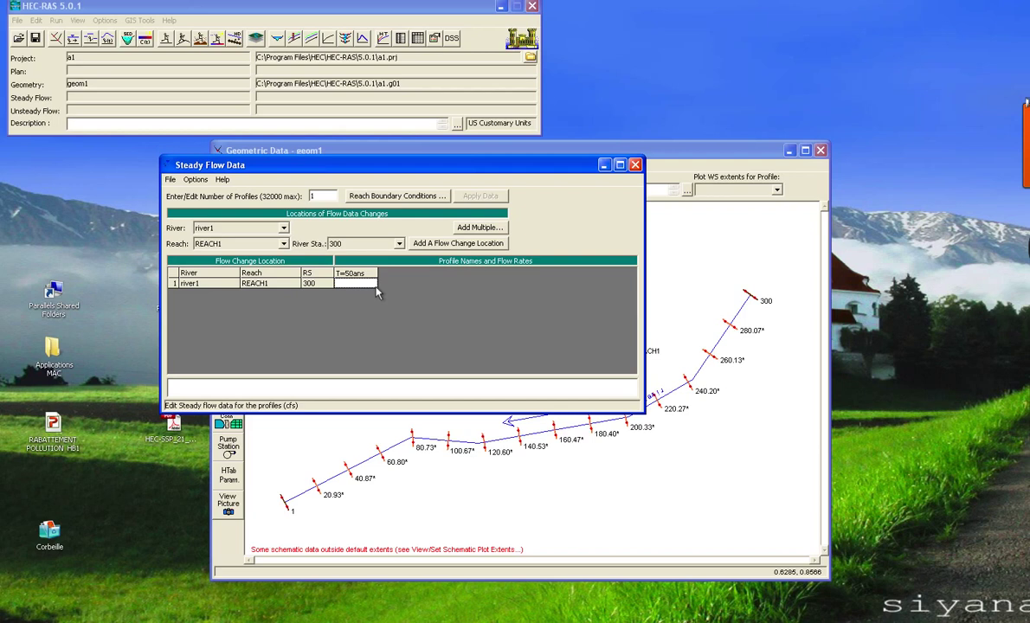
{"action": "type", "text": "150"}
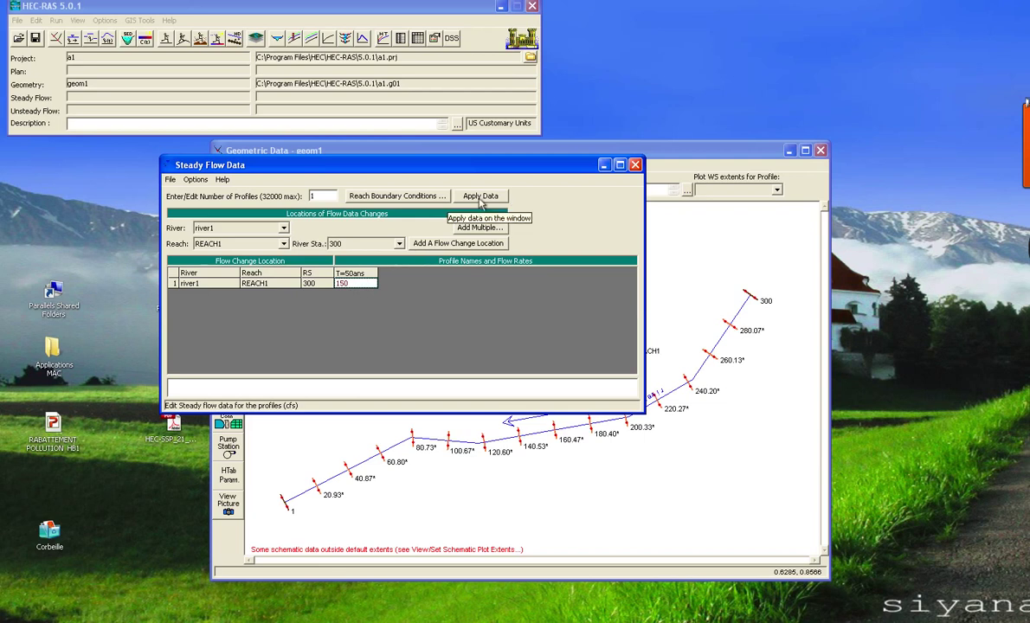
{"action": "left_click", "coordinate": [482, 198]}
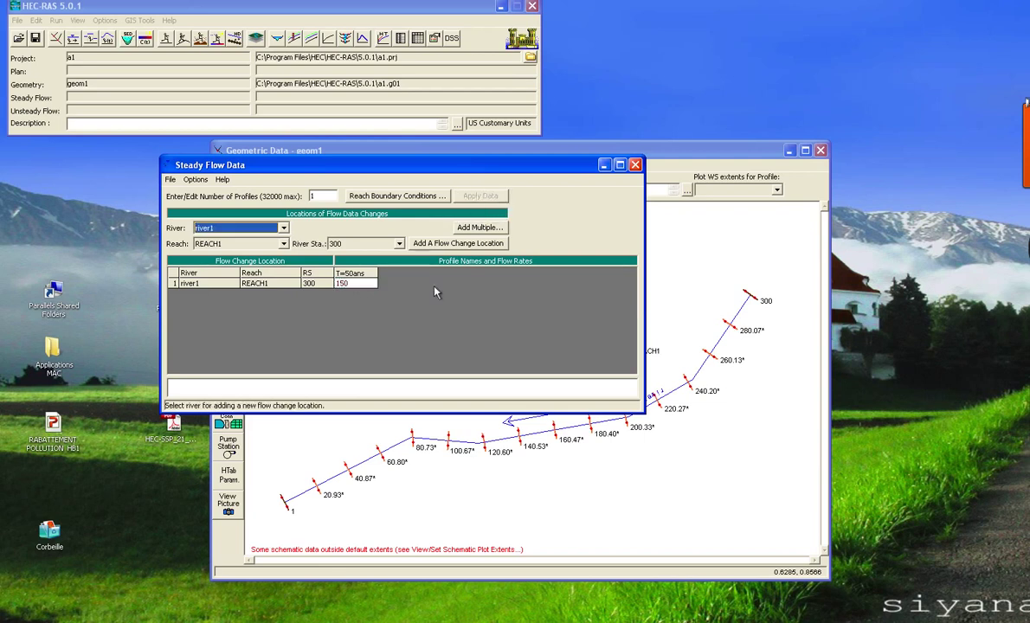
Set the upstream and downstream boundary conditions of REACH1 to Critical Depth for all profiles, and apply the data.
{"action": "left_click", "coordinate": [380, 198]}
{"action": "left_click_drag", "start_coordinate": [771, 347], "coordinate": [433, 246]}
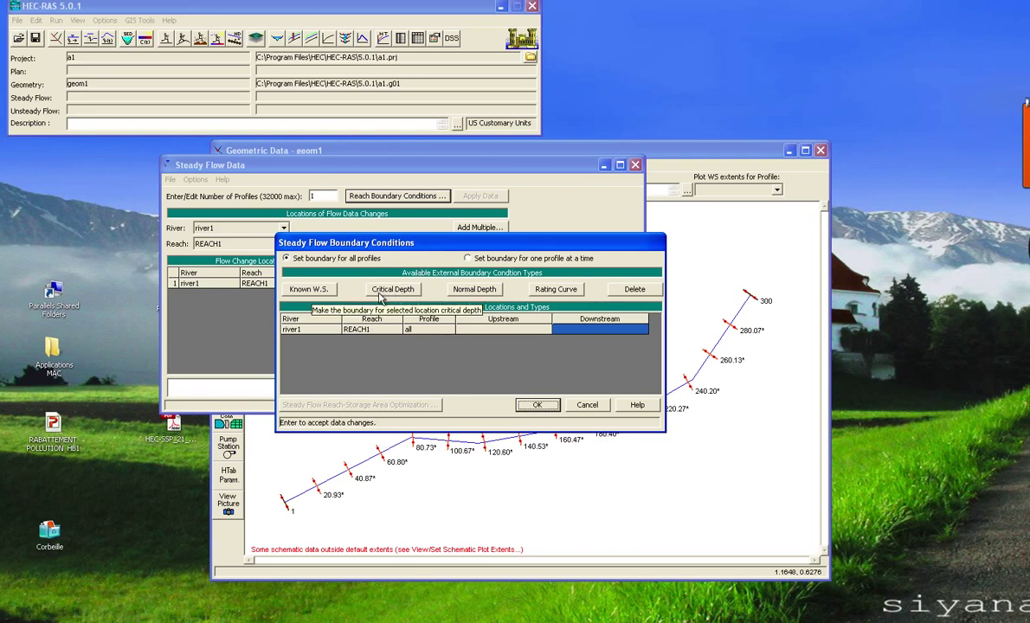
{"action": "left_click", "coordinate": [485, 329]}
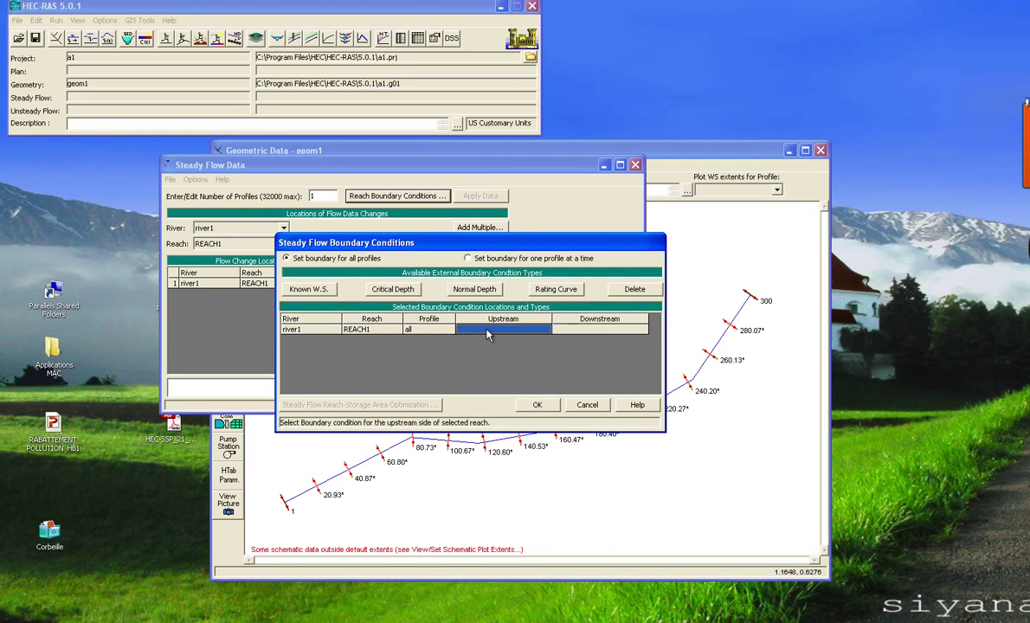
{"action": "left_click", "coordinate": [389, 293]}
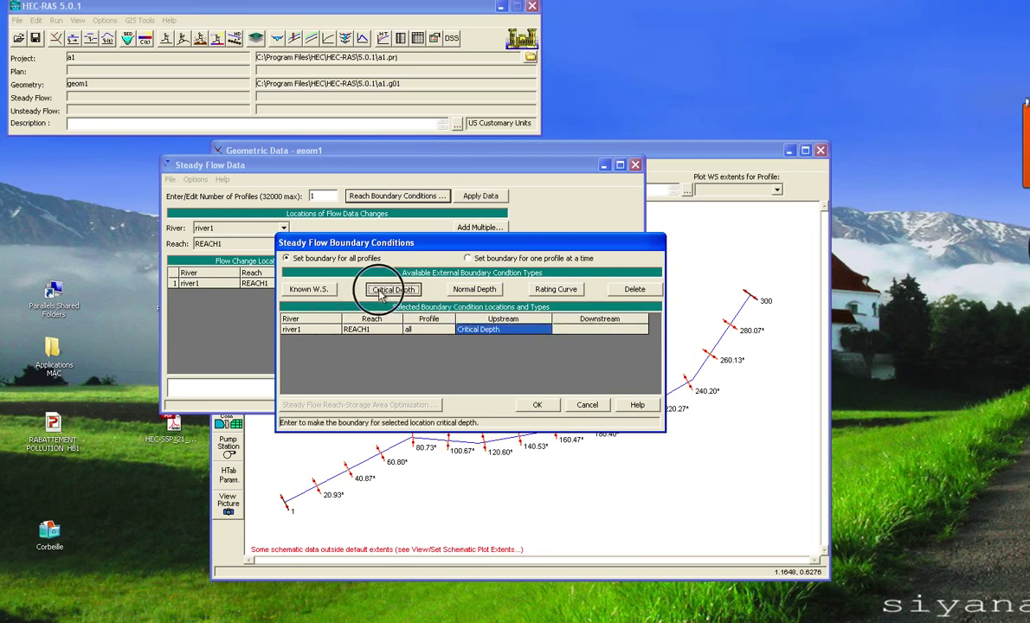
{"action": "left_click", "coordinate": [577, 331]}
{"action": "left_click", "coordinate": [393, 289]}
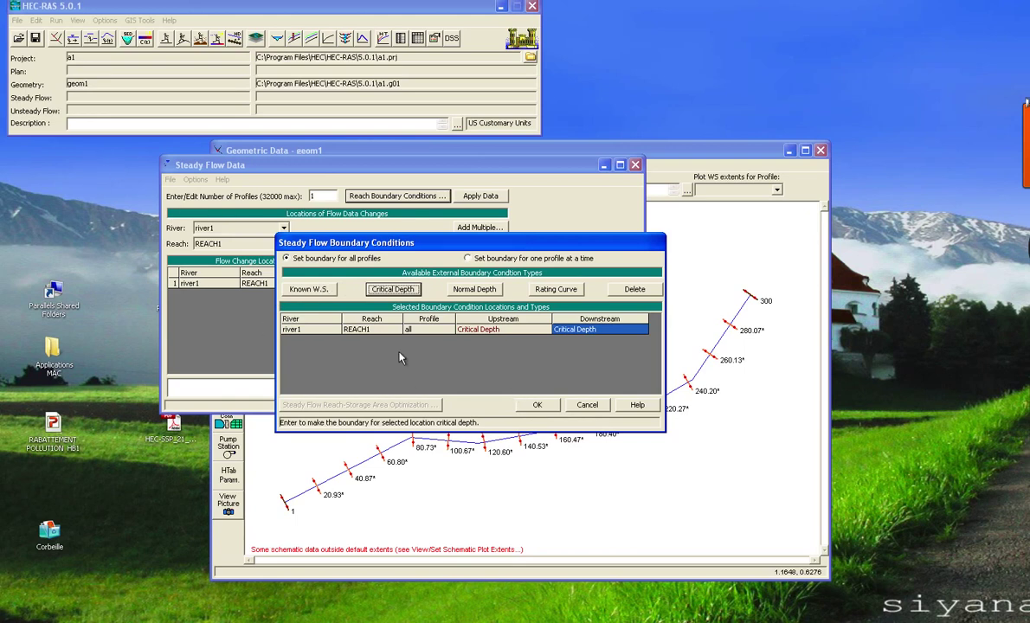
{"action": "left_click", "coordinate": [535, 406]}
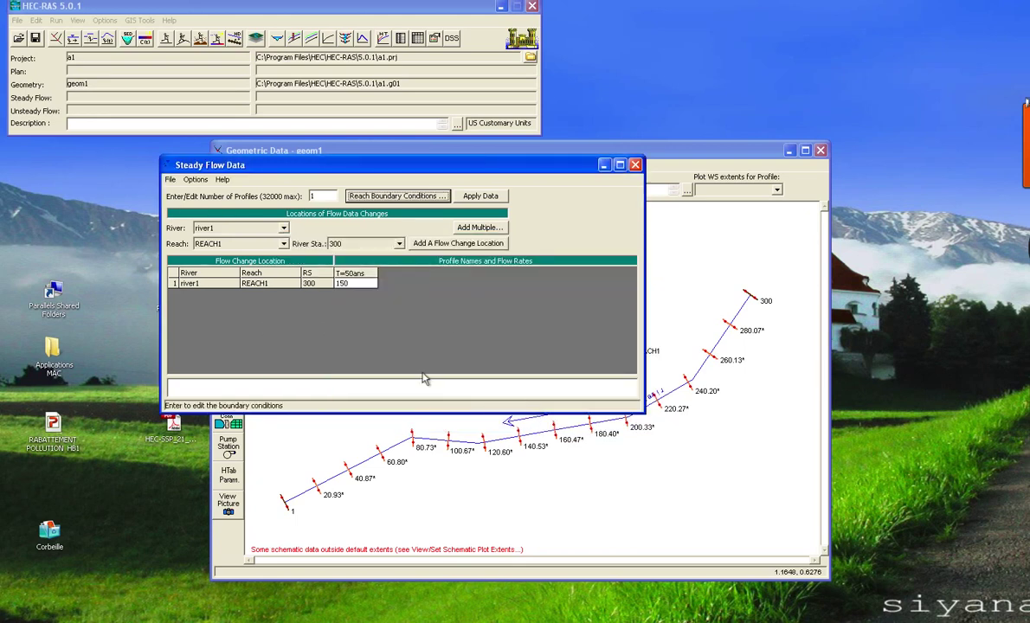
{"action": "left_click", "coordinate": [487, 198]}
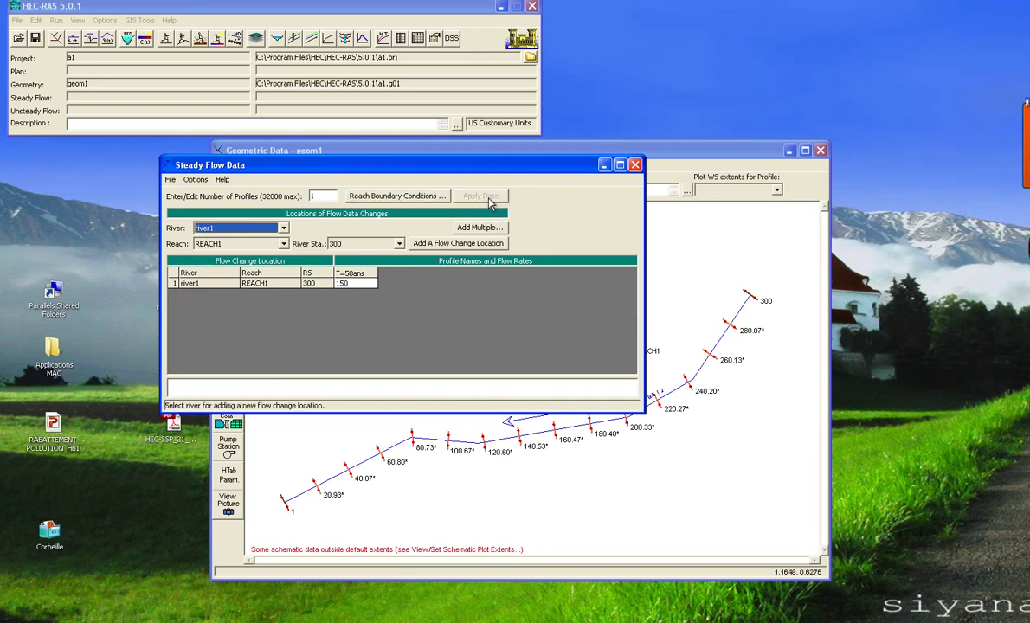
Save the steady flow data under the title flow1 and close the flow data editor.
{"action": "left_click", "coordinate": [171, 181]}
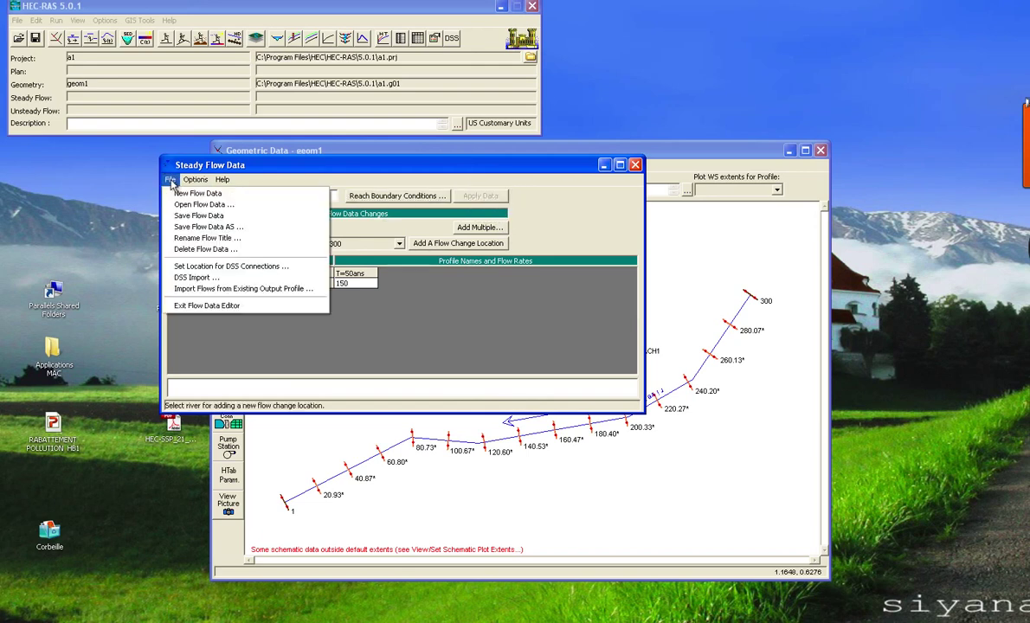
{"action": "left_click", "coordinate": [180, 227]}
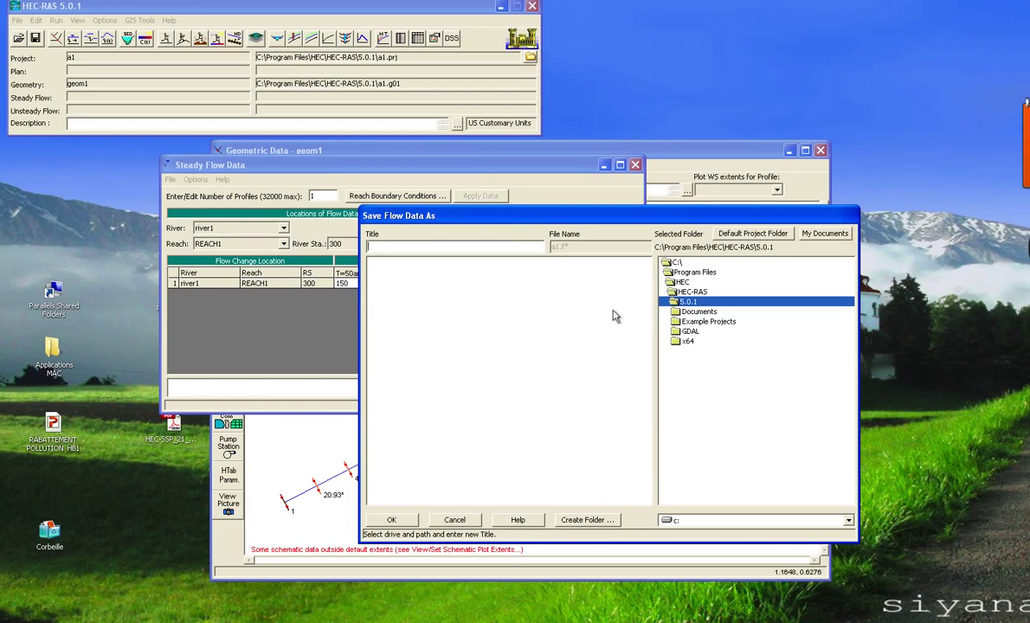
{"action": "type", "text": "fl"}
{"action": "type", "text": "w1"}
{"action": "left_click", "coordinate": [391, 520]}
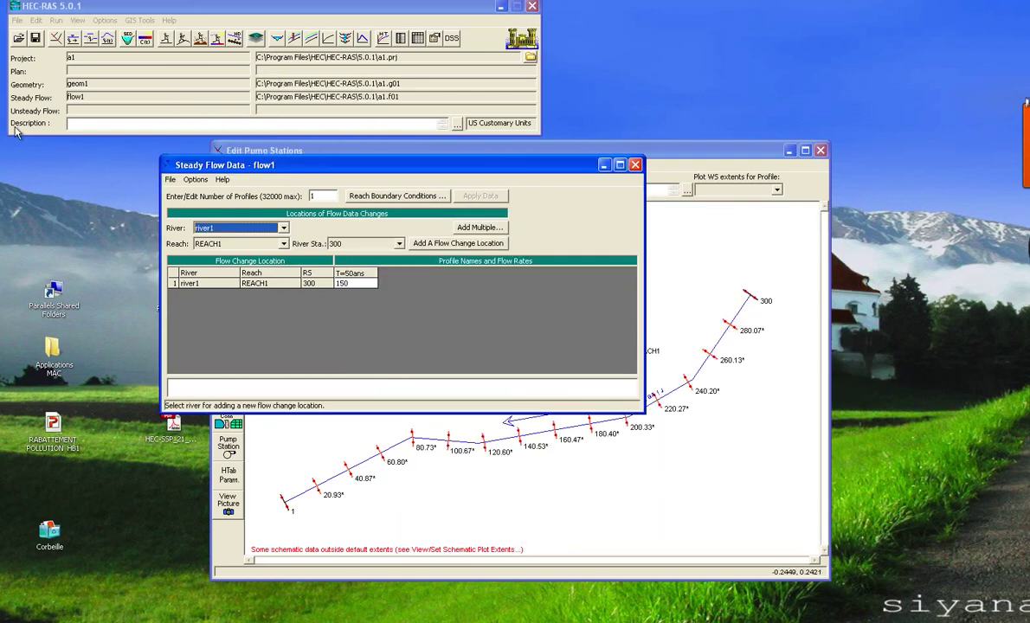
{"action": "left_click", "coordinate": [635, 165]}
Change the project's unit system to System International (Metric System).
{"action": "left_click_drag", "start_coordinate": [607, 150], "coordinate": [565, 154]}
{"action": "left_click", "coordinate": [567, 158]}
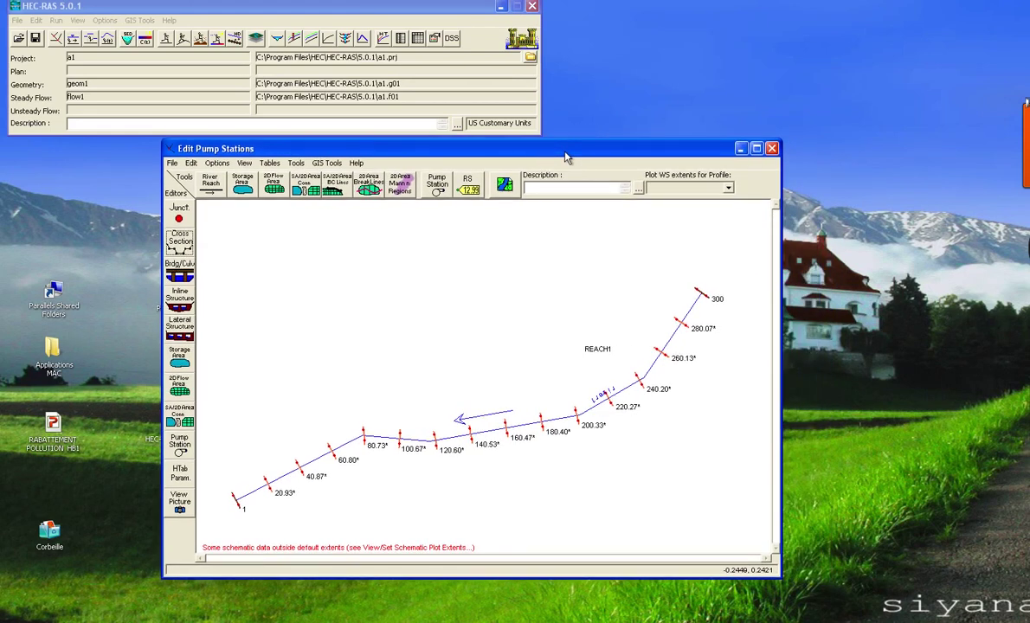
{"action": "left_click", "coordinate": [104, 21]}
{"action": "left_click", "coordinate": [104, 58]}
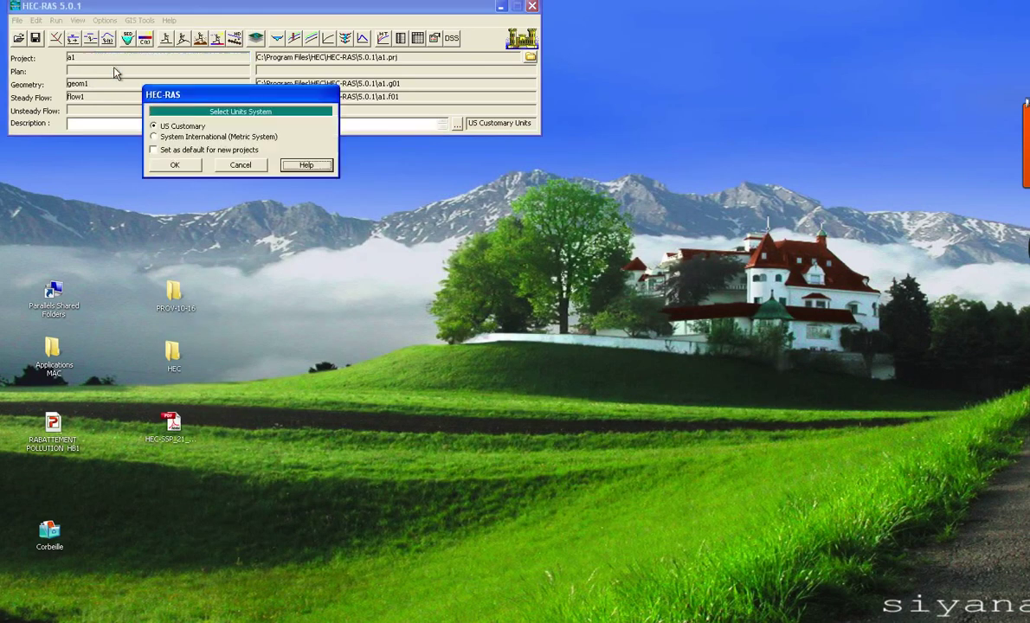
{"action": "left_click", "coordinate": [173, 137]}
{"action": "left_click", "coordinate": [179, 167]}
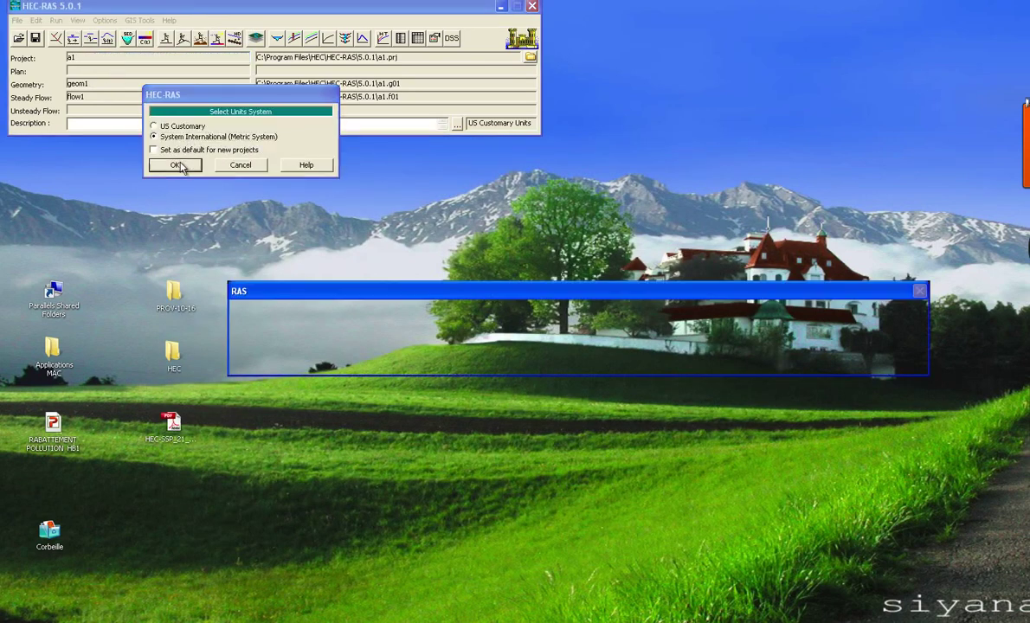
{"action": "left_click", "coordinate": [551, 364]}
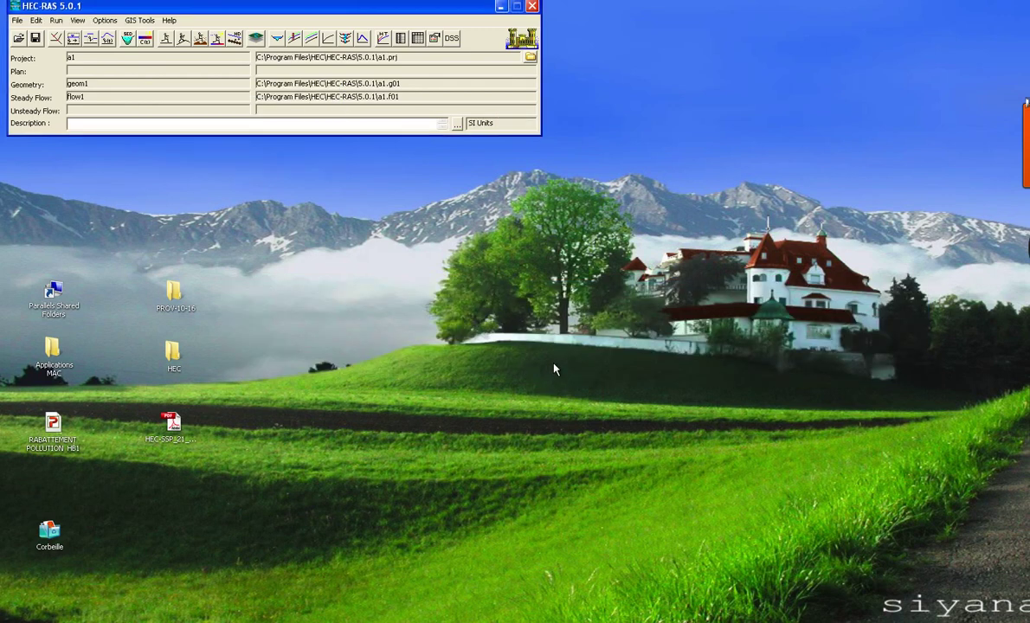
Reopen the geometric data, compute the subcritical steady flow analysis with geom1 and flow1, and close the analysis windows.
{"action": "left_click", "coordinate": [56, 38]}
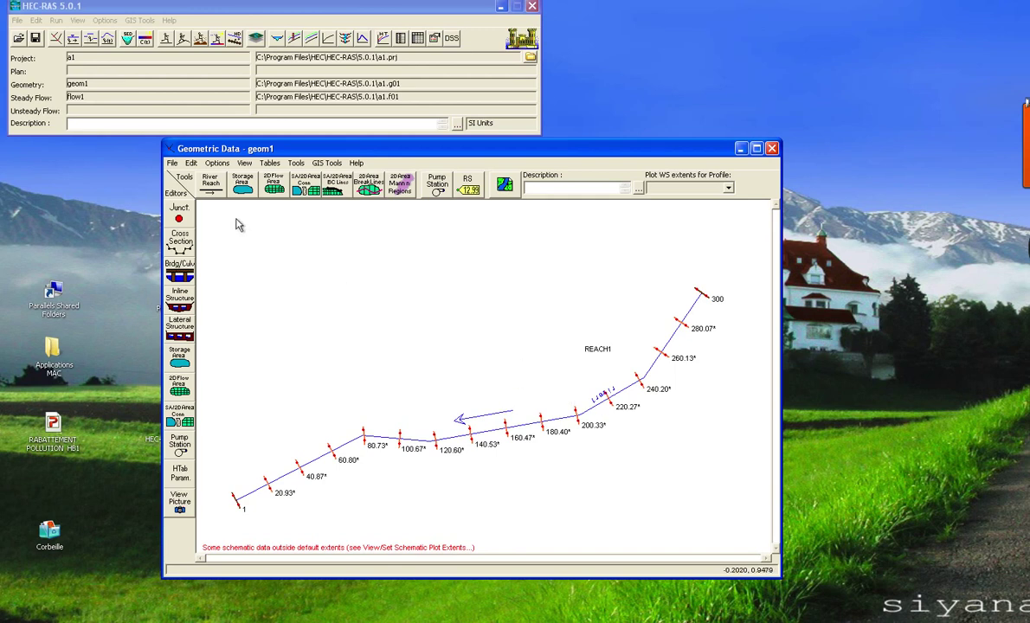
{"action": "left_click", "coordinate": [165, 40]}
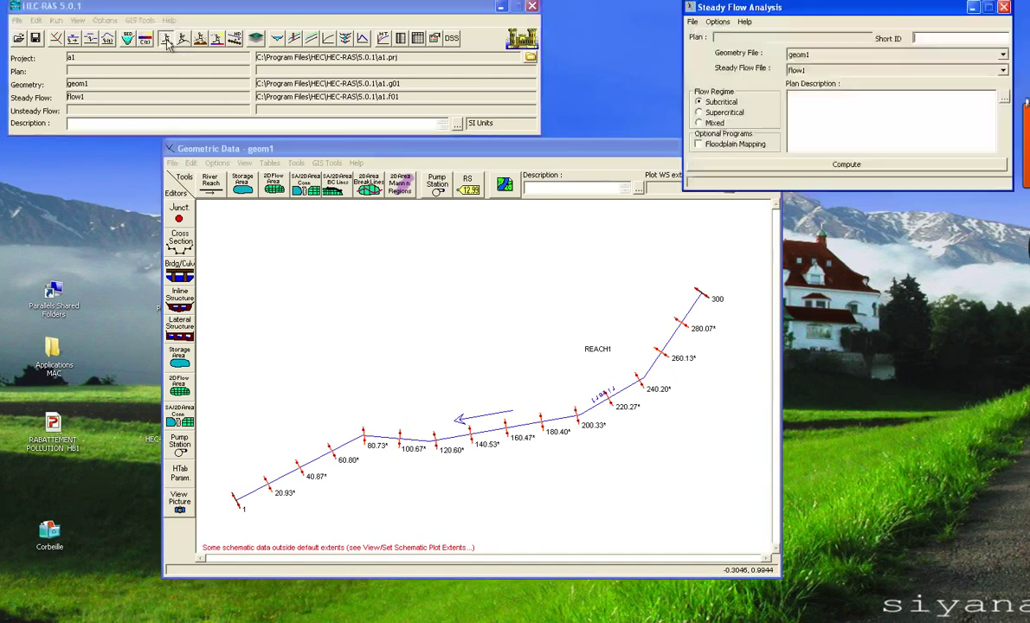
{"action": "left_click_drag", "start_coordinate": [851, 13], "coordinate": [569, 110]}
{"action": "left_click", "coordinate": [556, 274]}
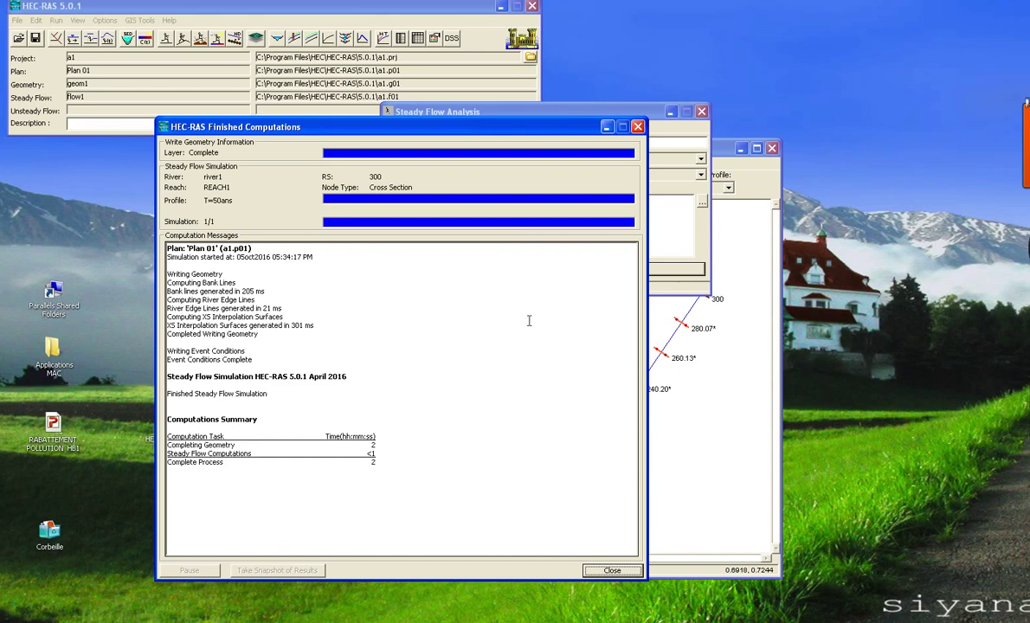
{"action": "left_click", "coordinate": [639, 127]}
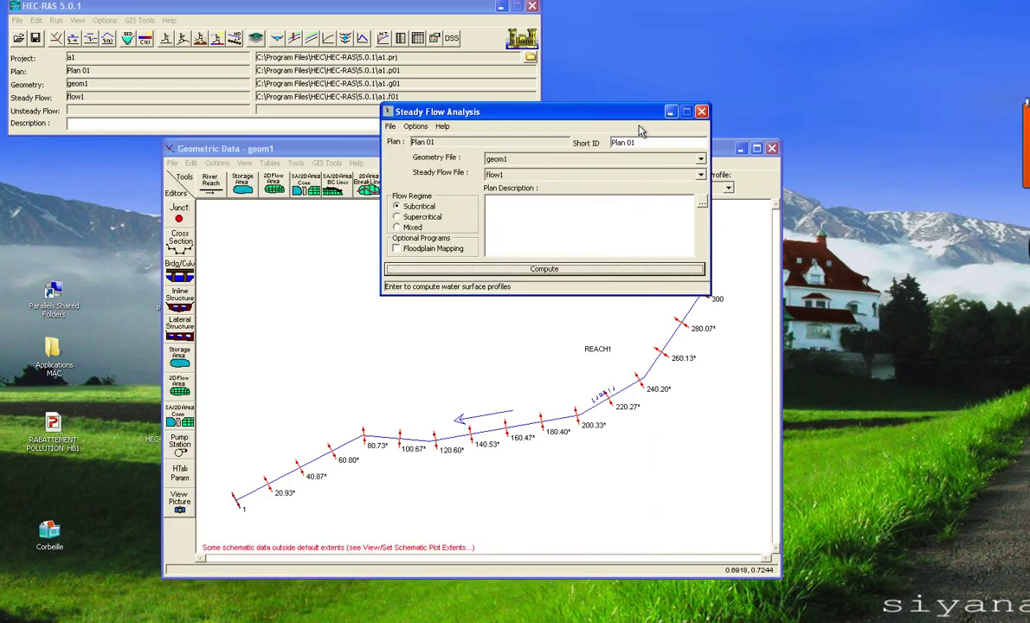
{"action": "left_click", "coordinate": [702, 111]}
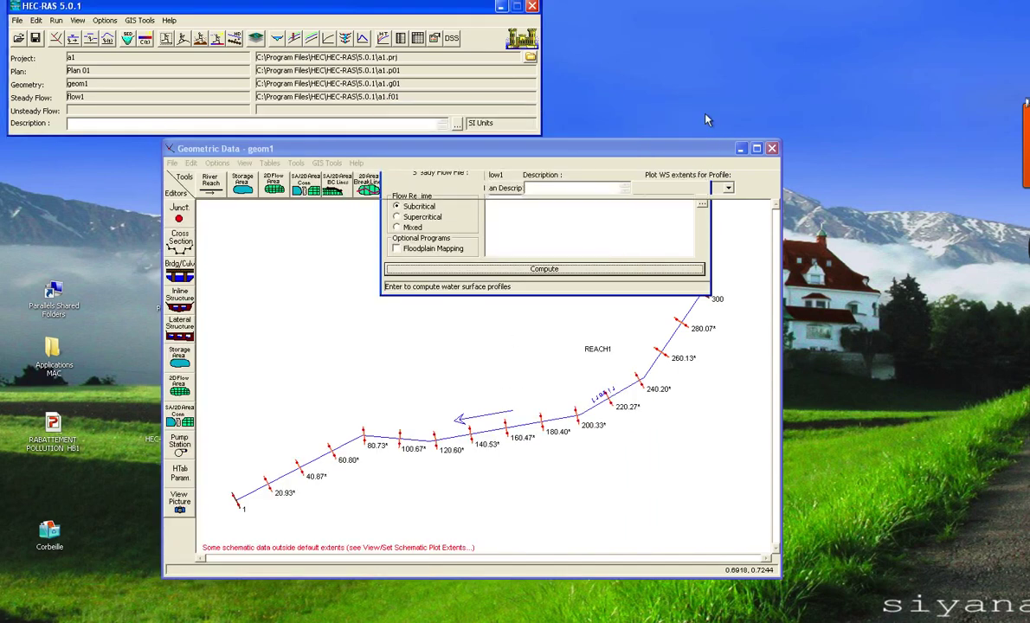